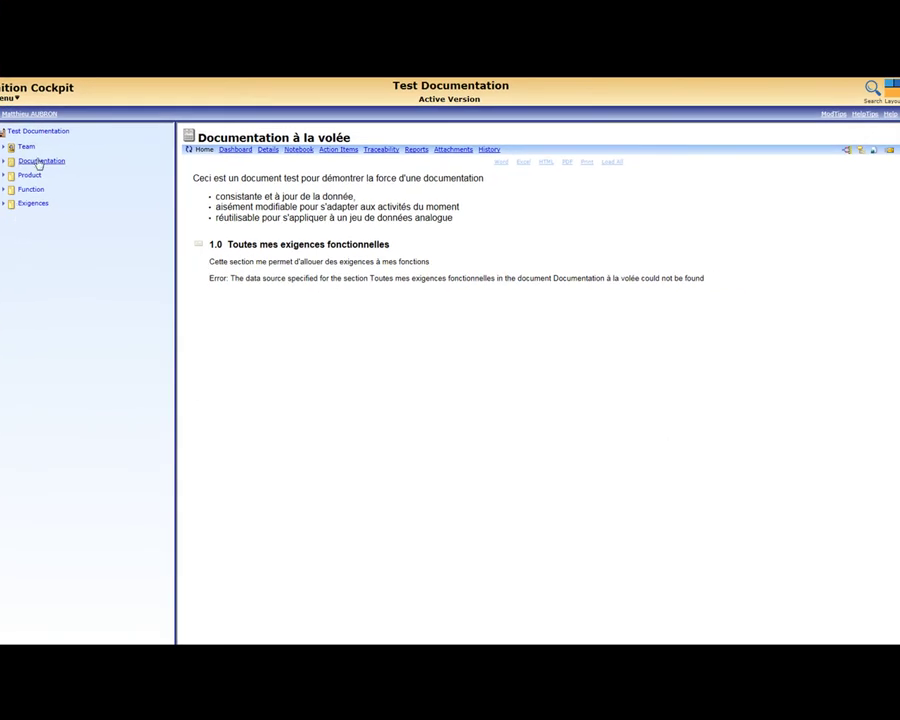
Step: Examine the contents of the Product, Function, Exigences and Documentation folders in the project tree
left_click(8, 177)
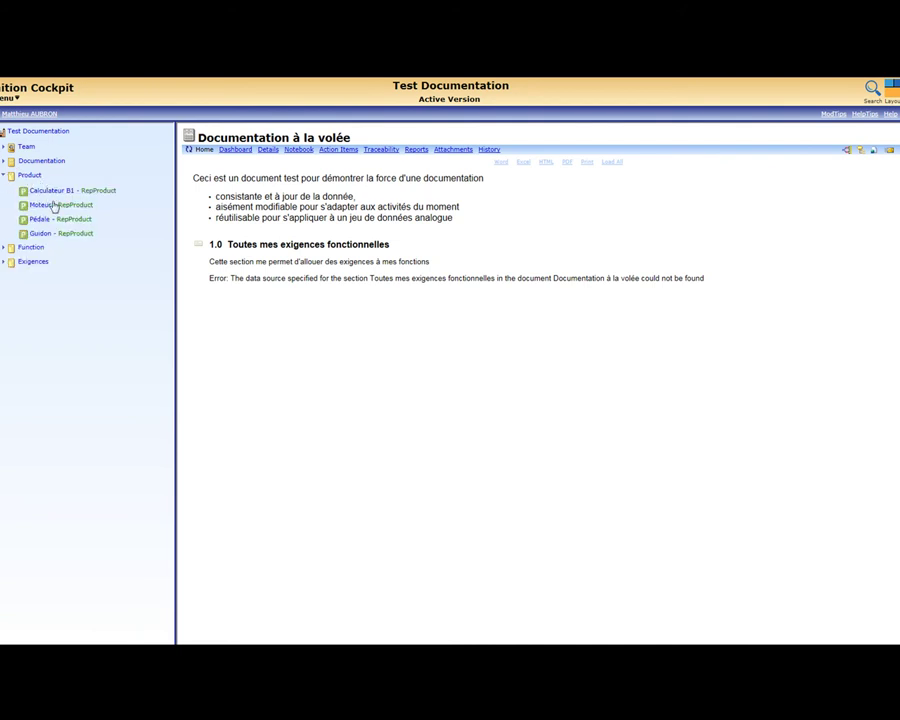
left_click(6, 177)
left_click(6, 190)
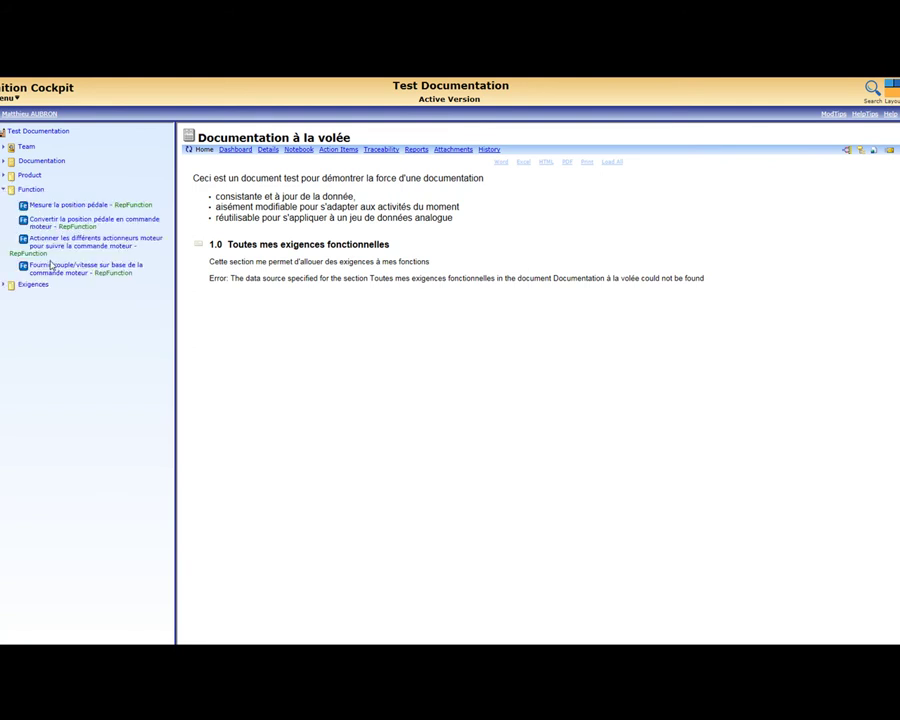
left_click(10, 286)
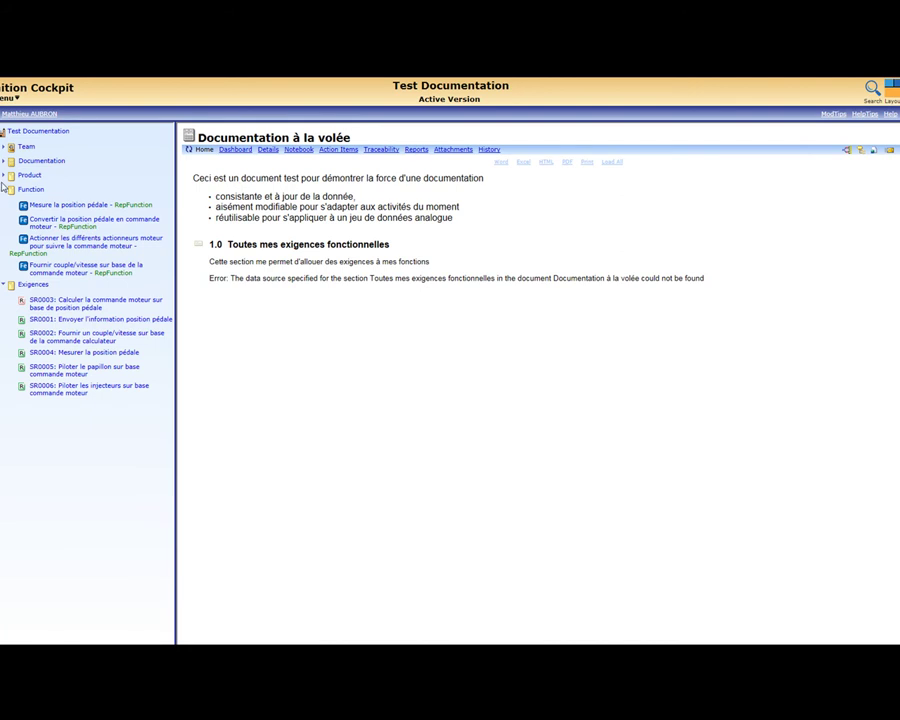
left_click(4, 176)
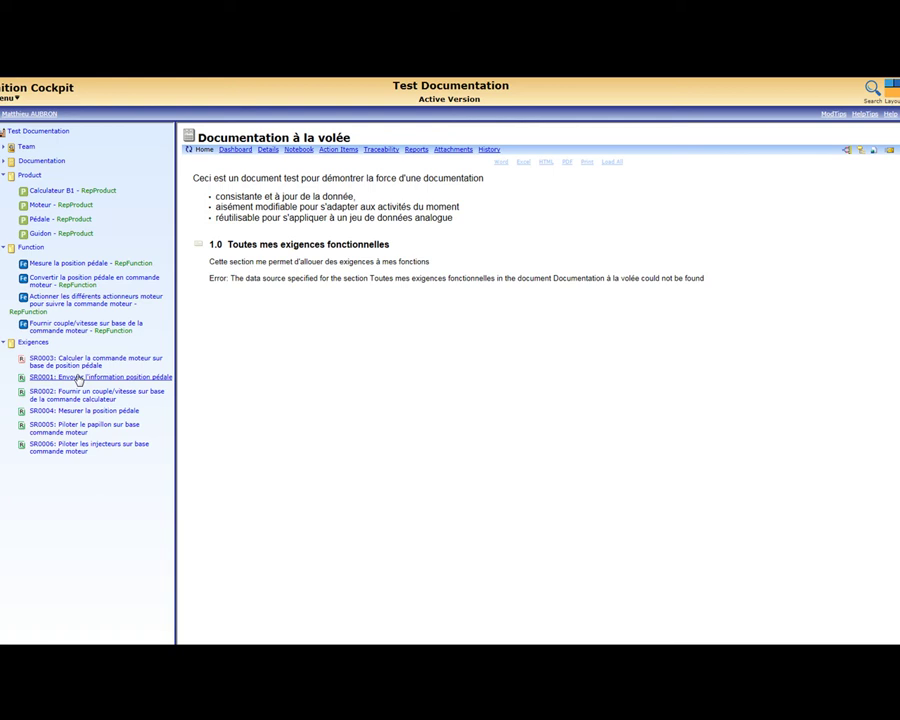
left_click(4, 161)
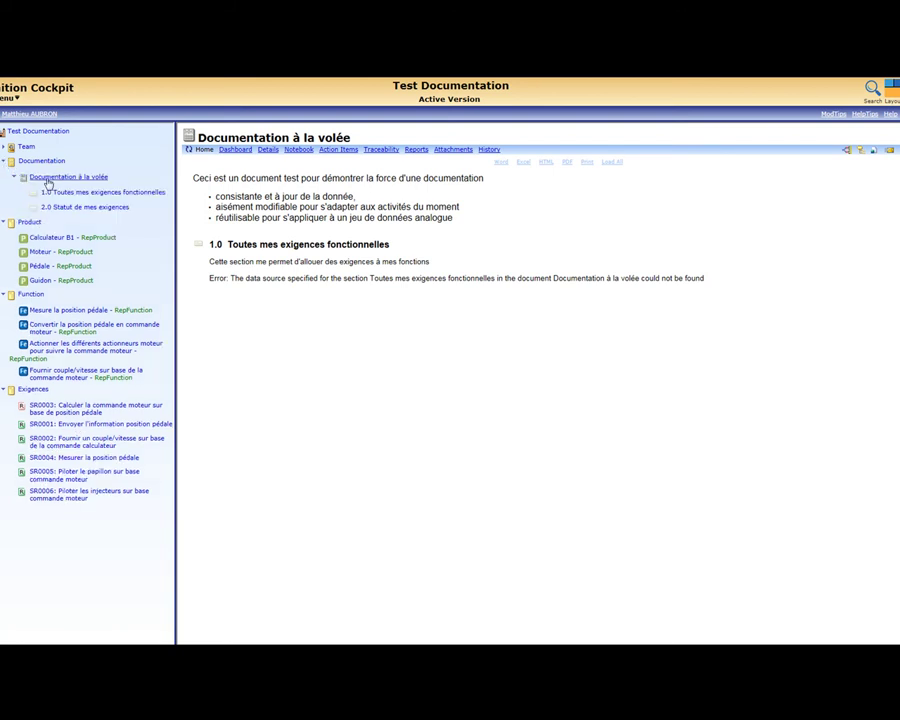
left_click(4, 295)
left_click(5, 310)
Step: Create a section titled "Tous nos produits" in the document Documentation à la volée and make it the document's first section
left_click(60, 177)
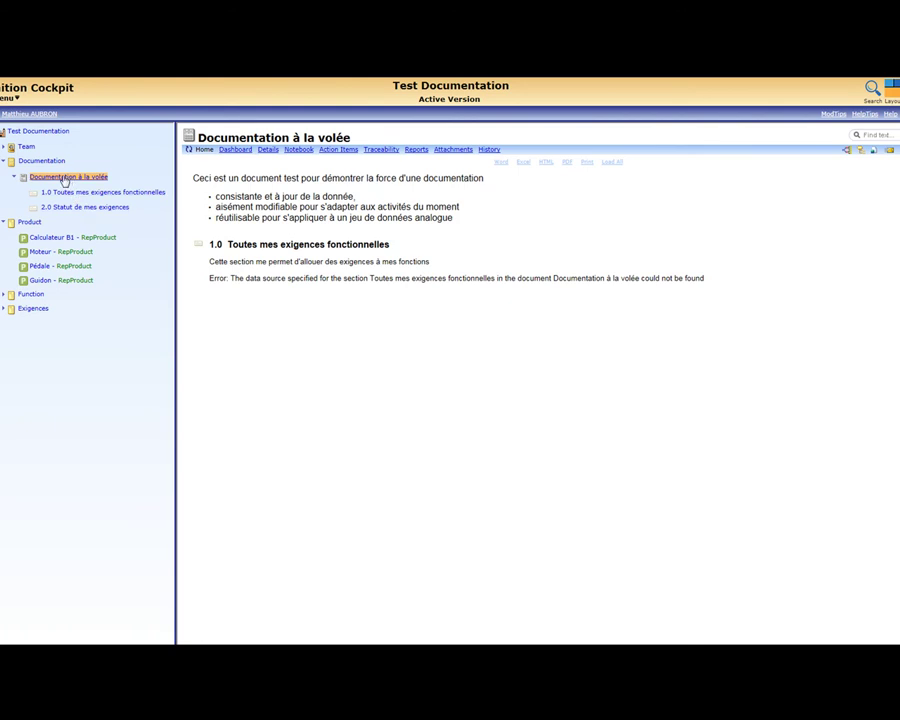
right_click(64, 180)
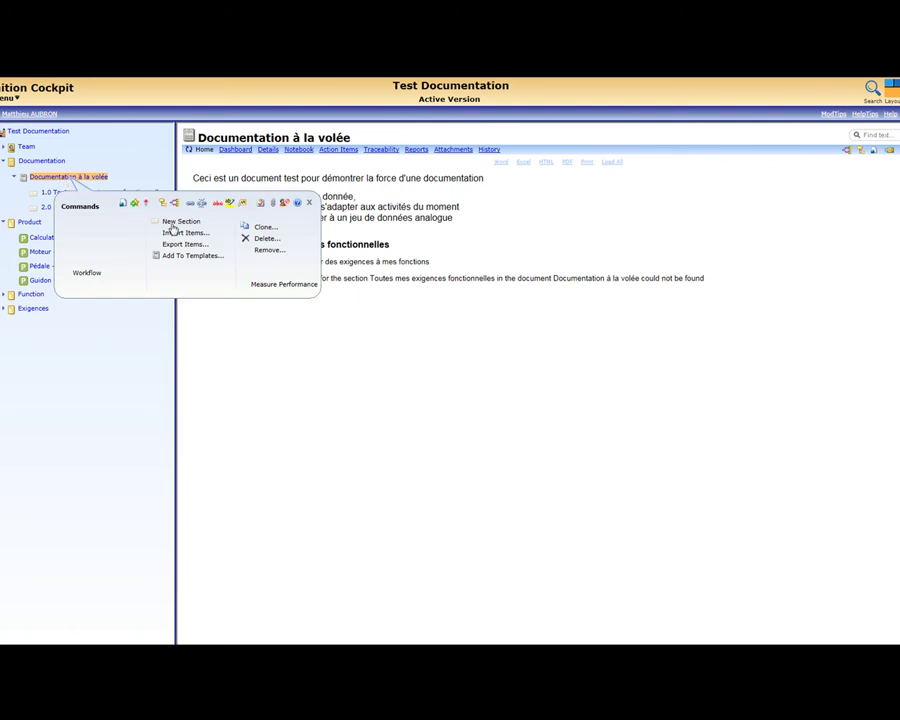
left_click(172, 222)
left_click(114, 229)
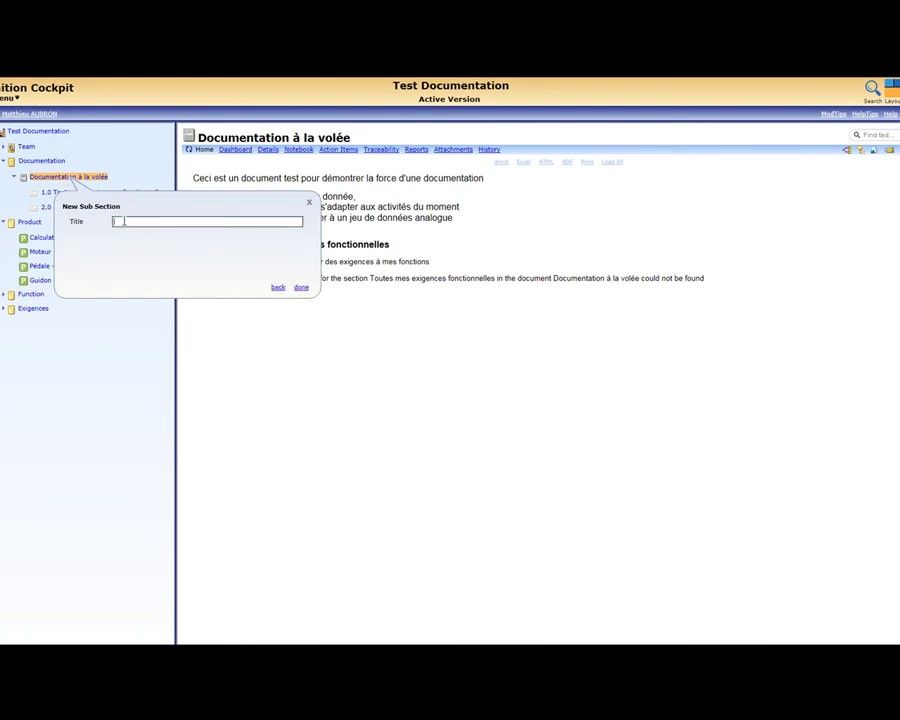
type("Uis")
key("BackSpace")
key("BackSpace")
key("BackSpace")
type("Tis merodu")
key("Return")
left_click(44, 224)
left_click_drag(44, 229, 36, 192)
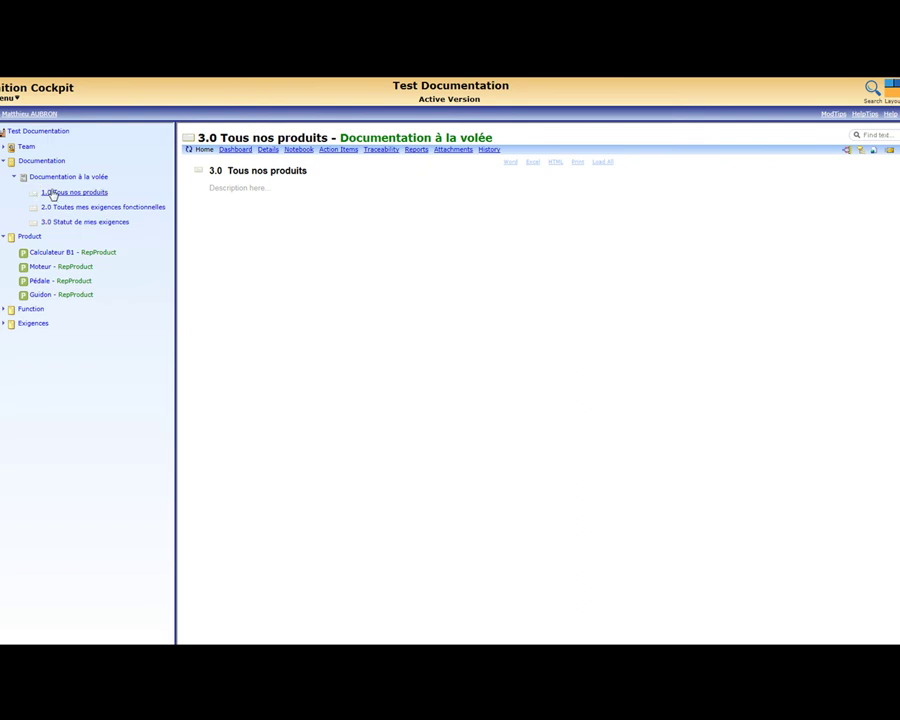
Step: Set the Tous nos produits section's format to Adhoc List, listing Groups with the Only Product filter
left_click(270, 150)
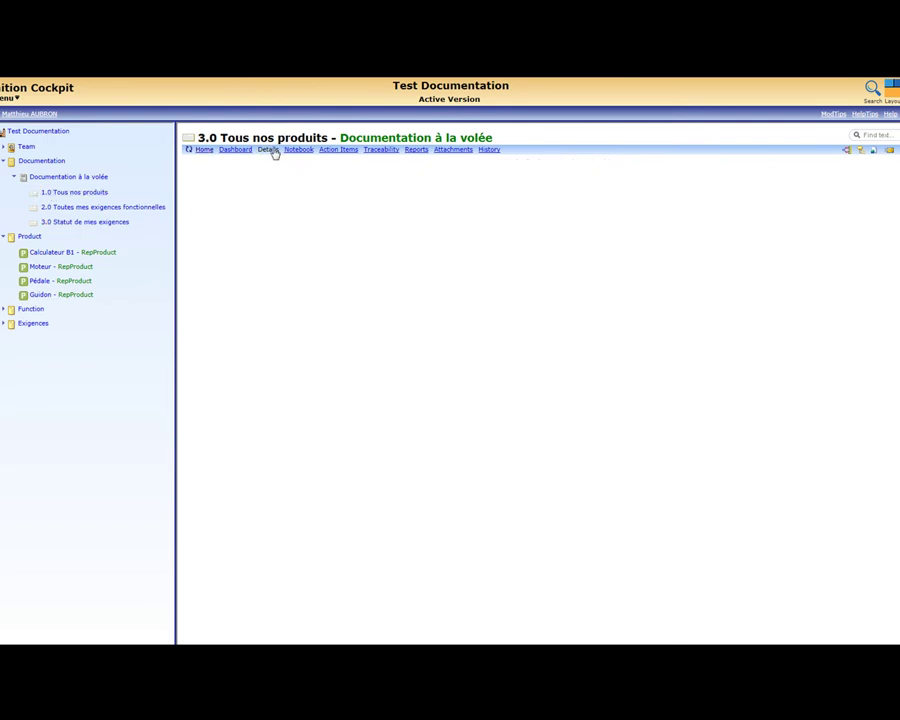
left_click(298, 278)
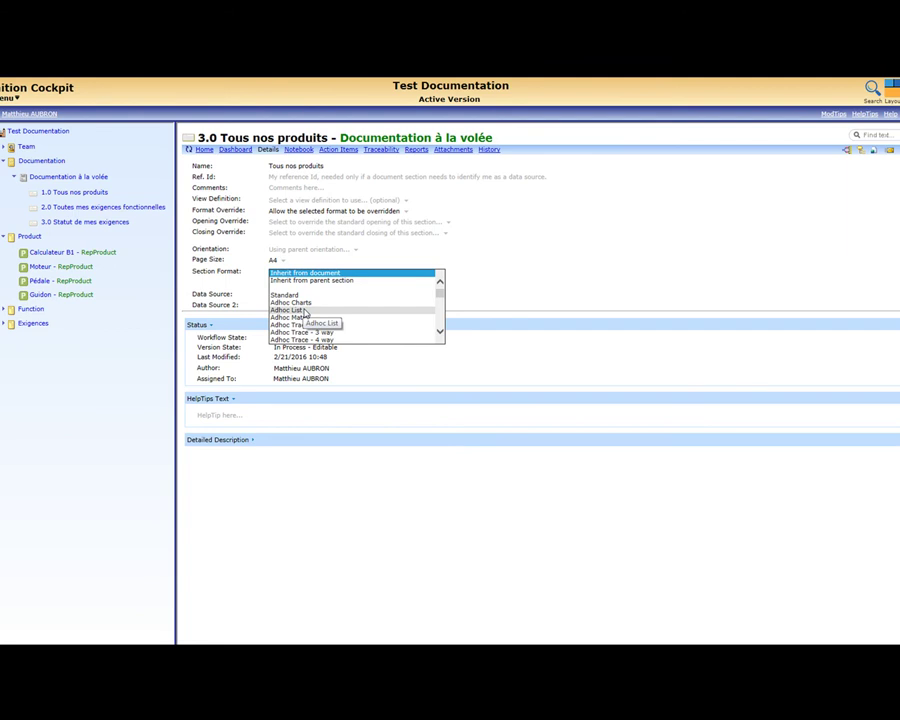
left_click(300, 310)
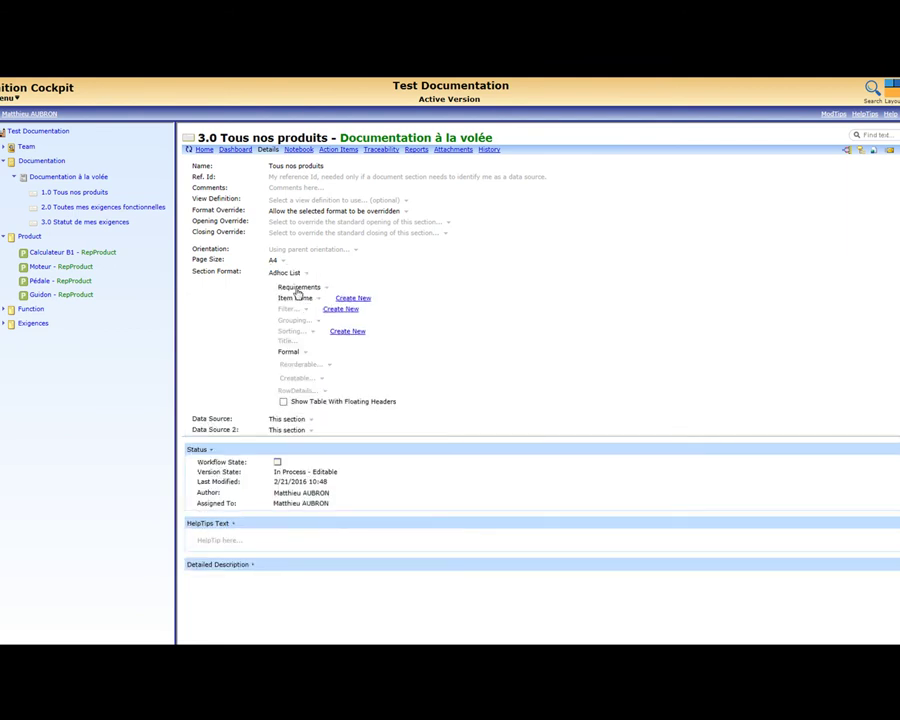
left_click(300, 288)
scroll(321, 337, "down", 2)
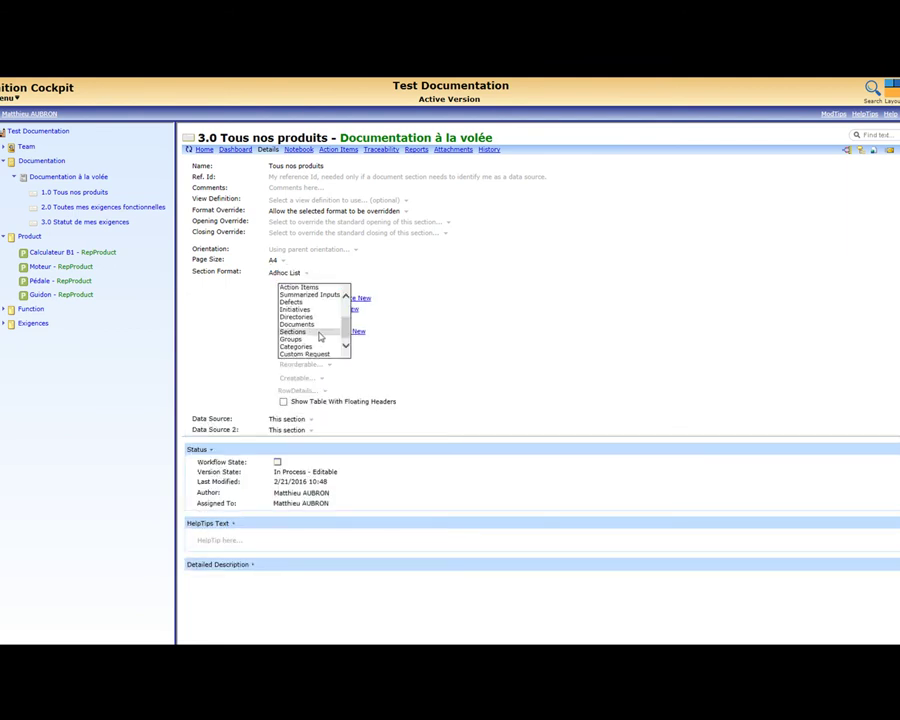
left_click(300, 339)
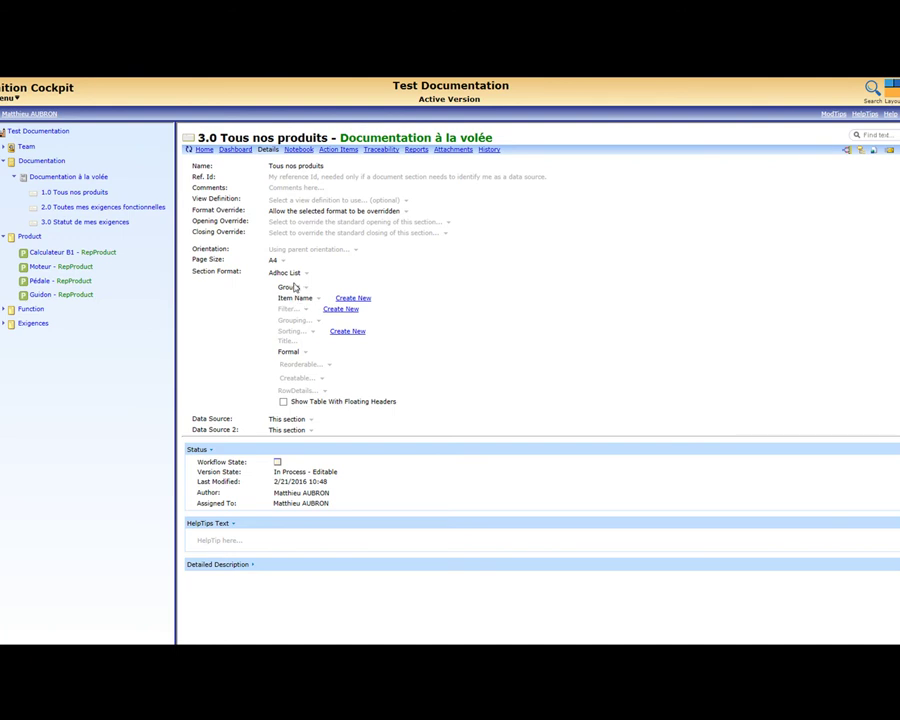
left_click(298, 299)
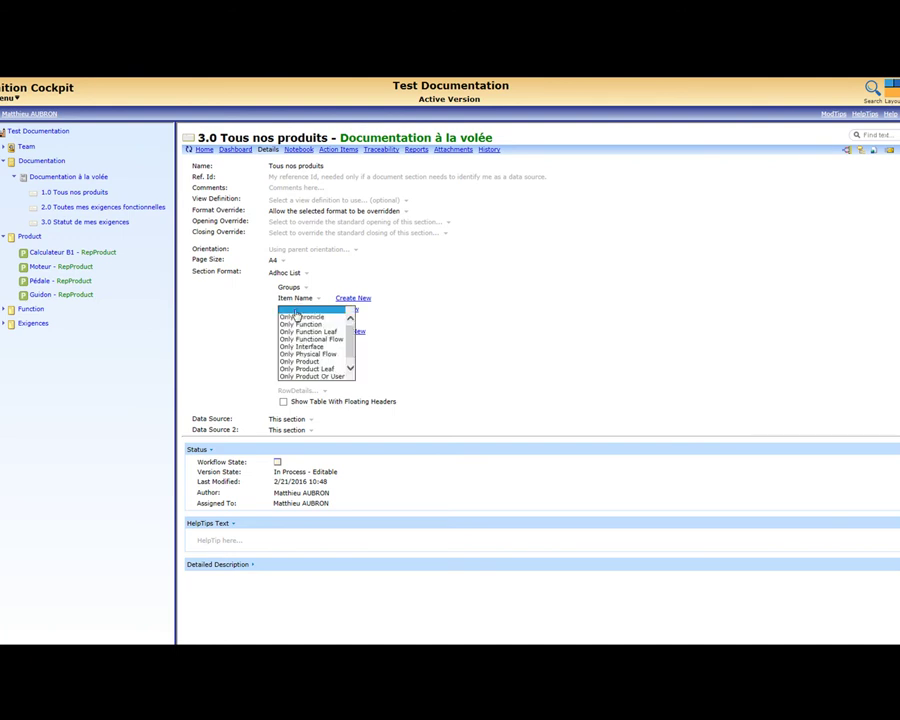
left_click(321, 364)
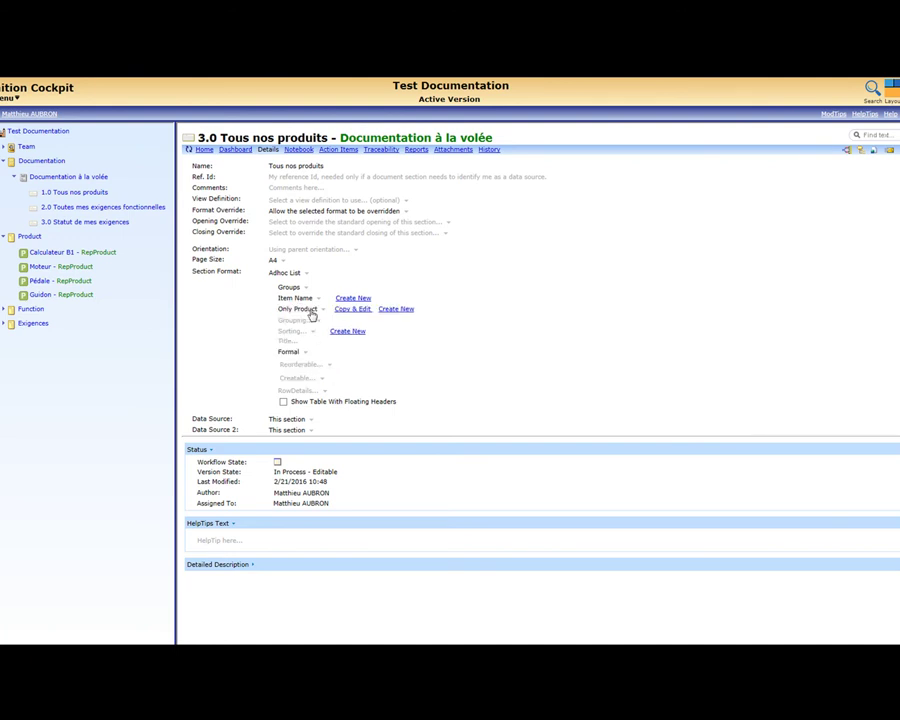
Step: Set the section's data source to another document (or group), RepProduct, and display the resulting section
left_click(284, 422)
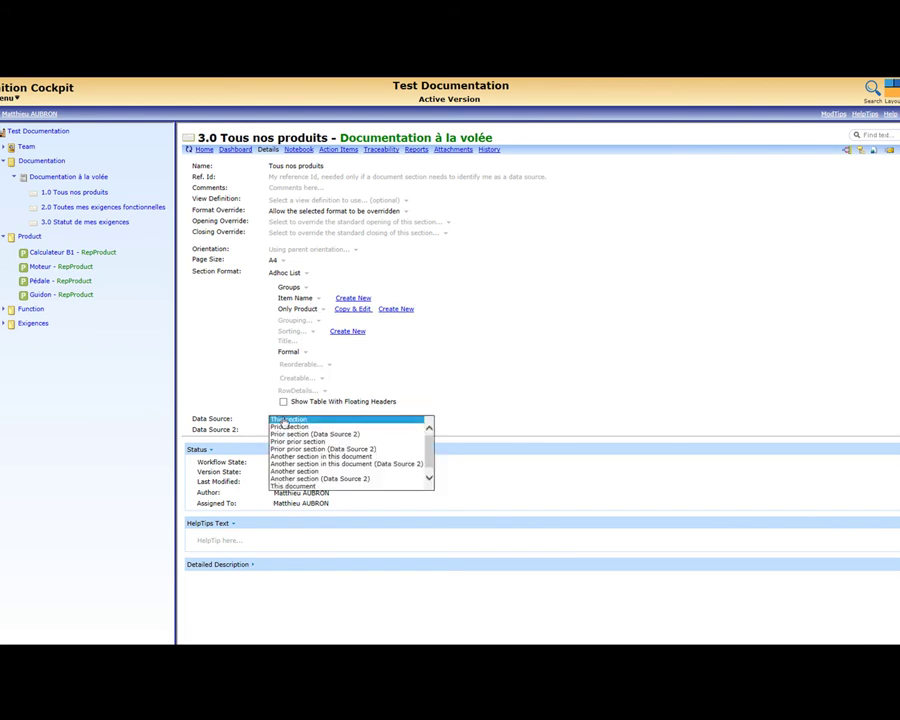
left_click(426, 476)
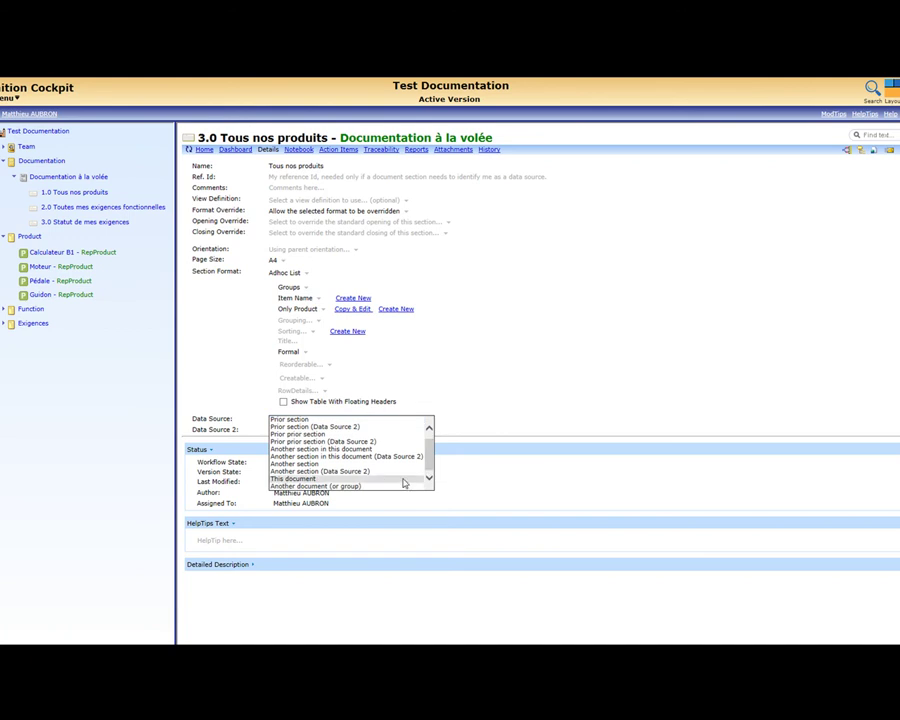
left_click(382, 486)
left_click(285, 443)
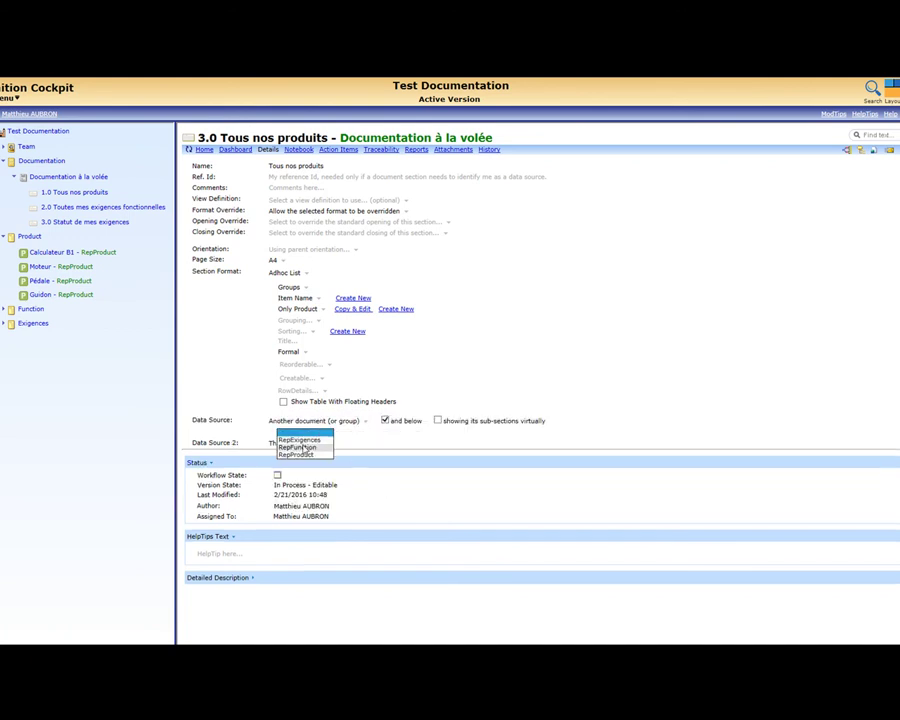
left_click(296, 454)
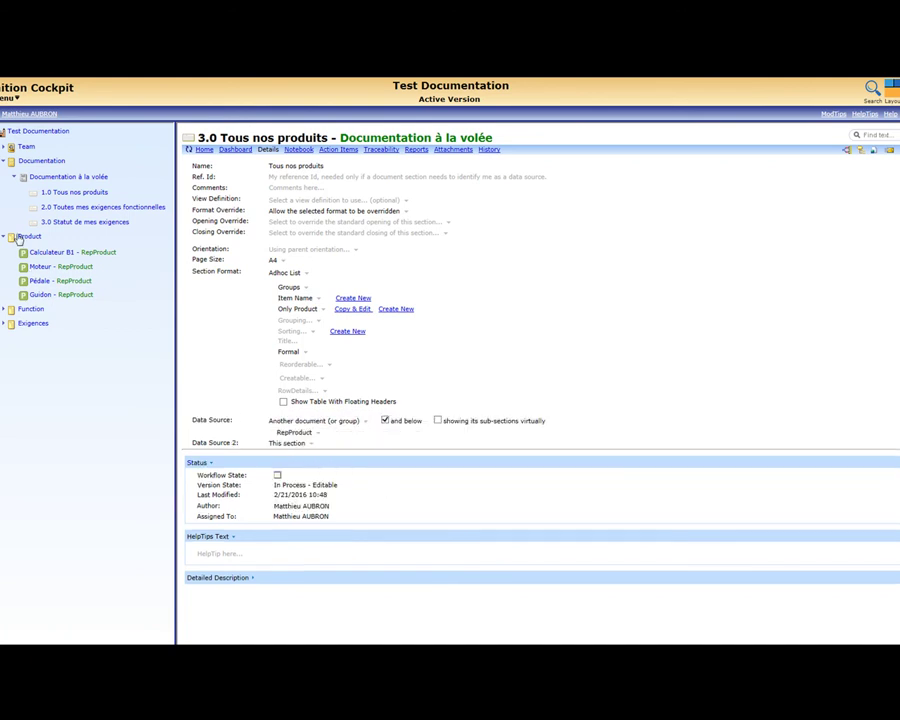
left_click(205, 150)
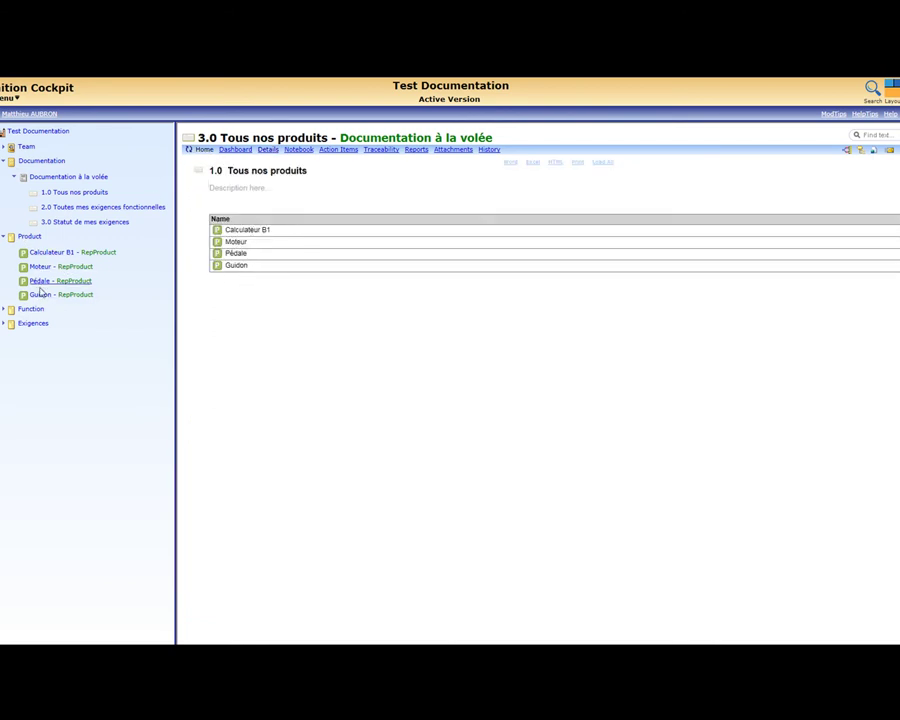
Step: Rename the product Calculateur B1 as "Calculateur" in the section's product table
left_click(268, 231)
key("End")
key("BackSpace")
key("BackSpace")
key("BackSpace")
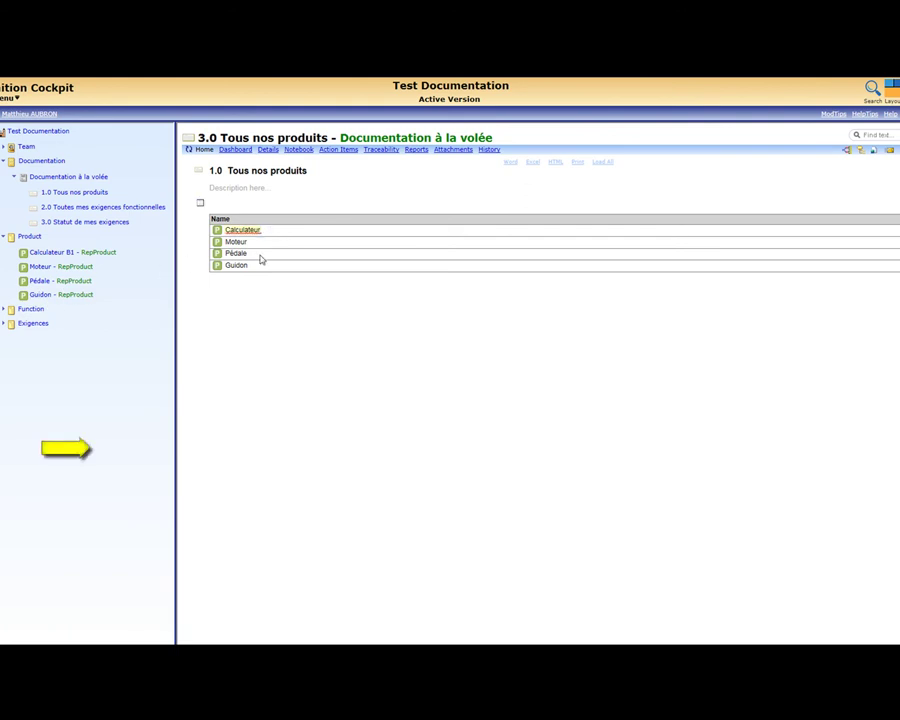
key("Return")
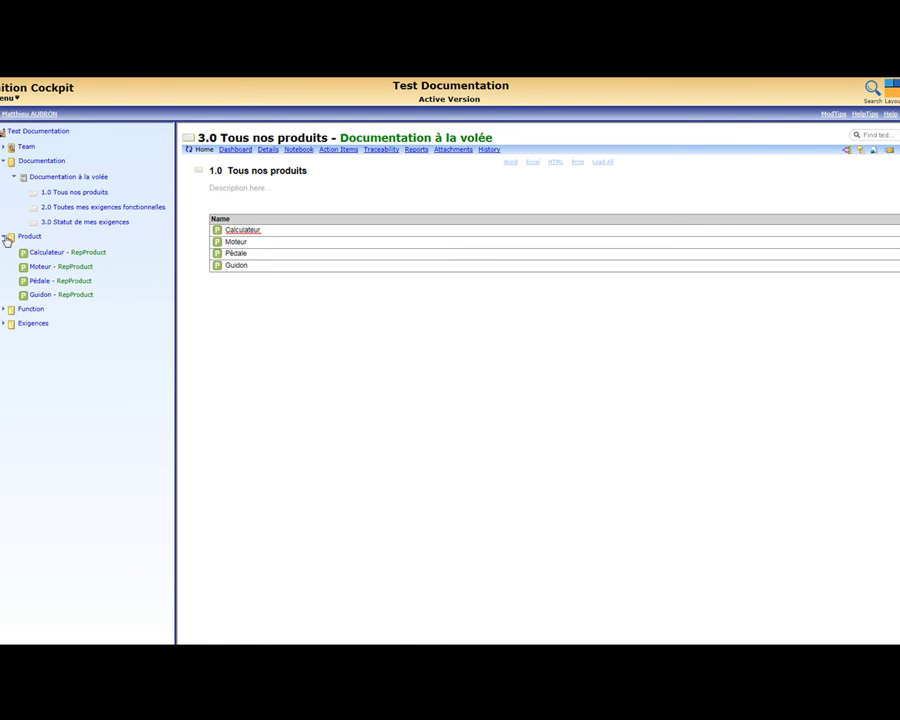
Step: Add a simple text section titled "Fonctions associées à mes produits" after Tous nos produits
right_click(57, 194)
left_click(201, 263)
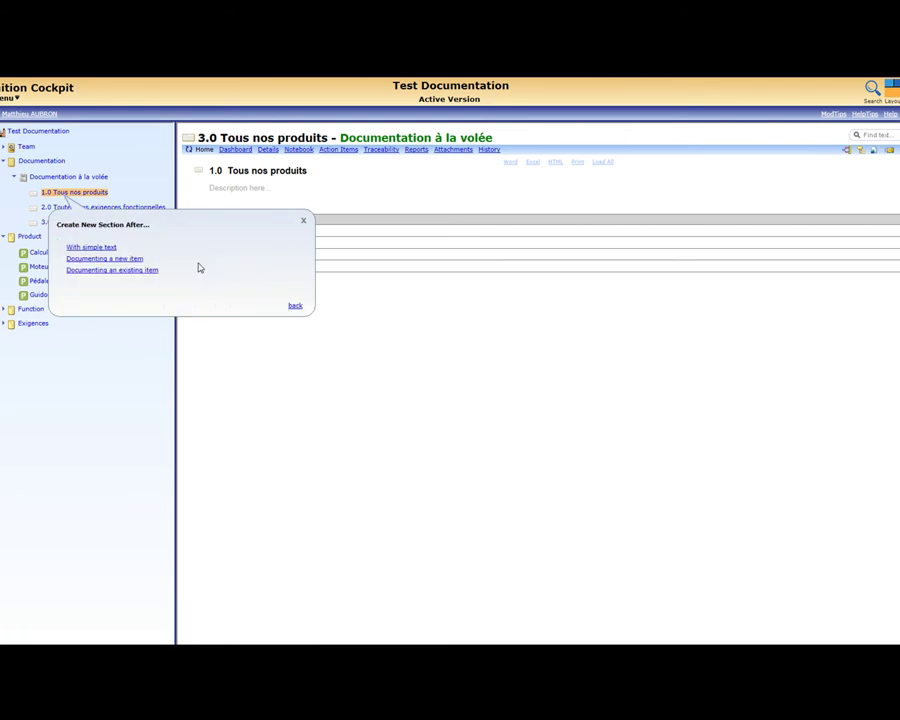
left_click(116, 247)
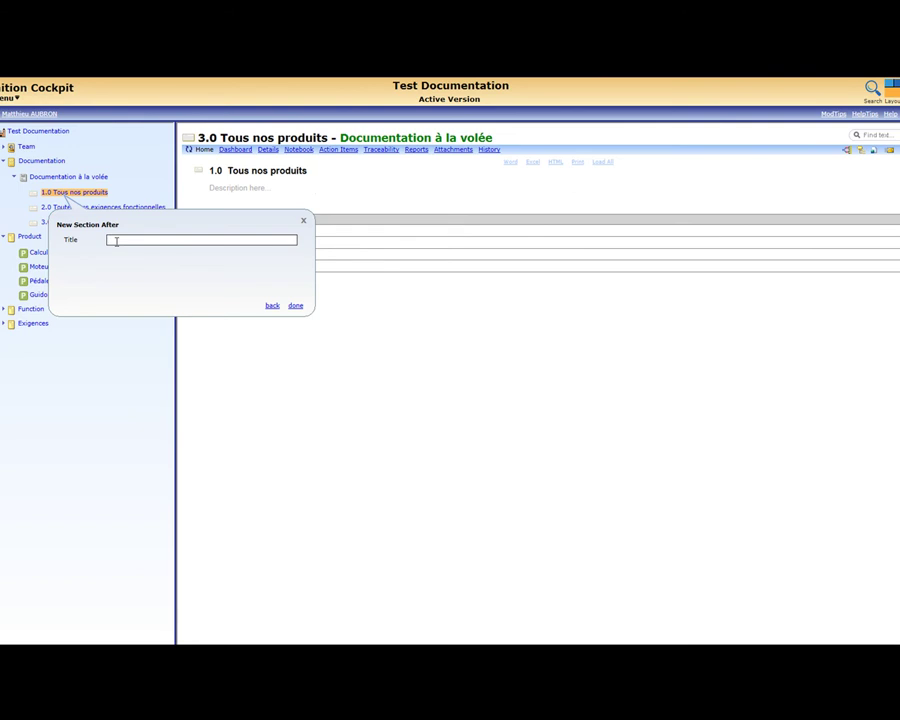
type("Fonctions associées à mes pri")
type("duits")
left_click(294, 306)
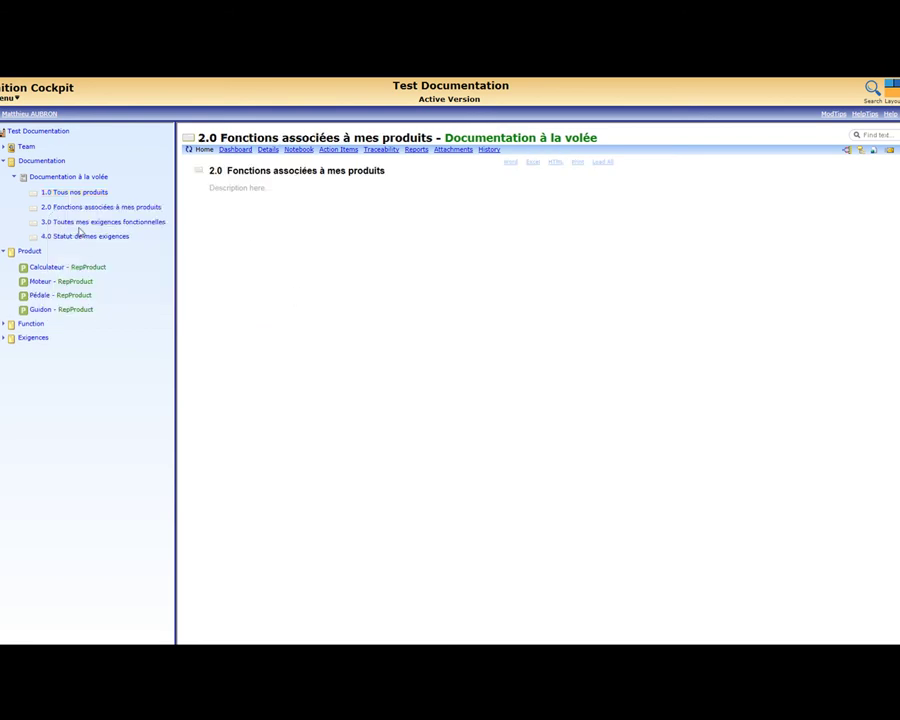
Step: Set the Fonctions associées à mes produits section's format to Adhoc Trace - 2 way, with Groups filtered by Only Product in column 1
left_click(87, 208)
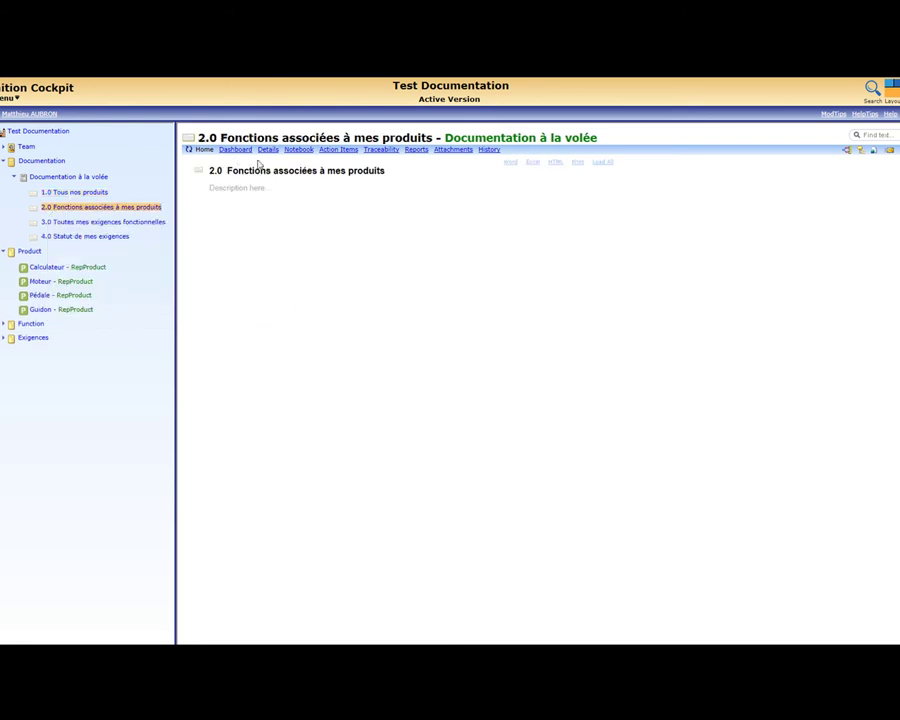
left_click(264, 152)
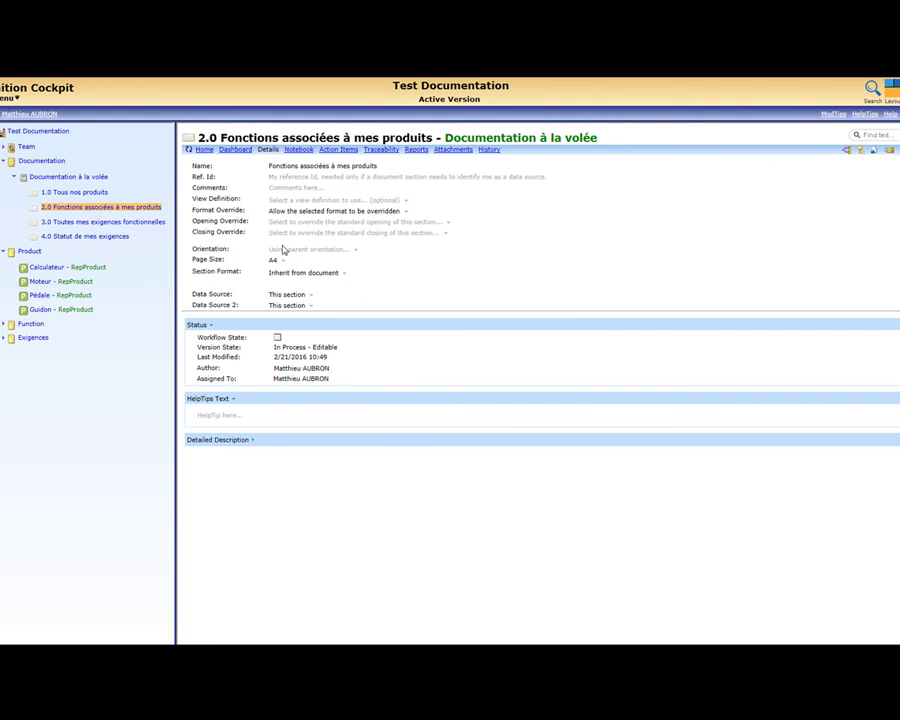
left_click(291, 273)
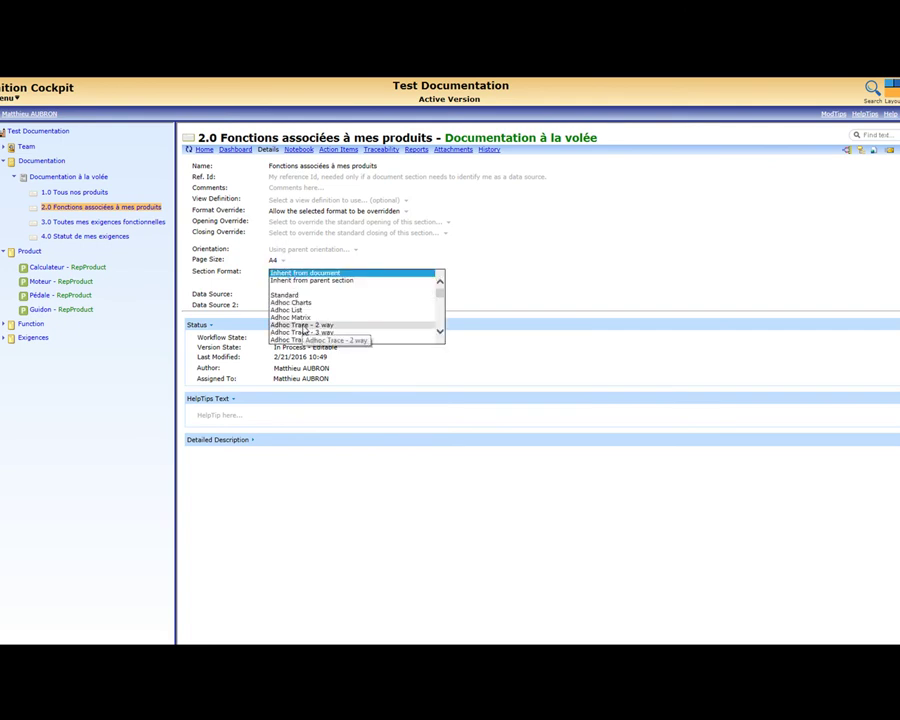
left_click(303, 327)
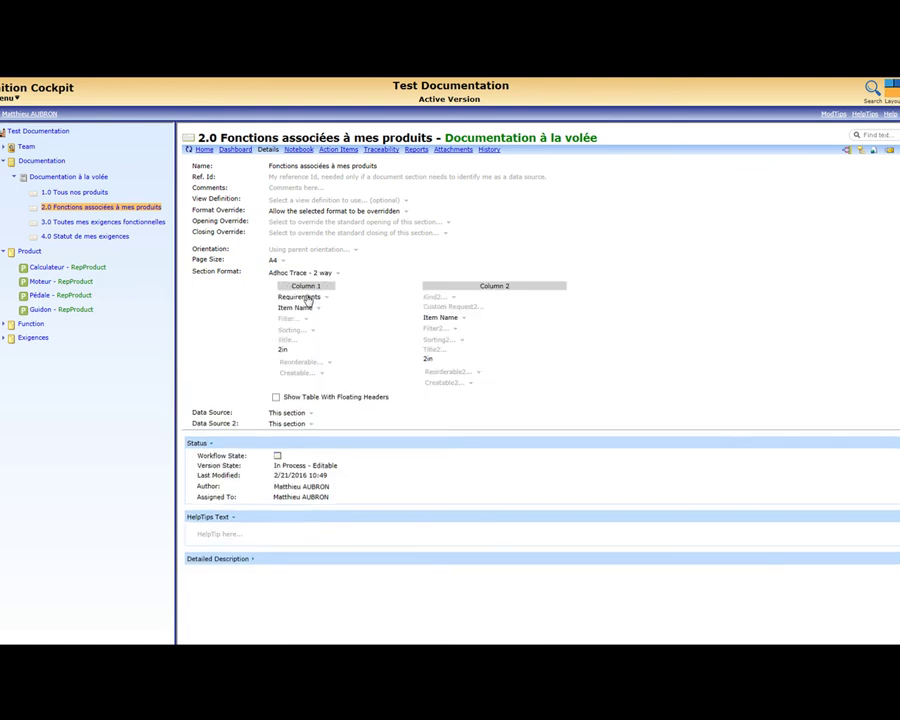
left_click(311, 297)
left_click_drag(345, 314, 347, 334)
left_click(316, 349)
left_click(307, 319)
left_click(312, 372)
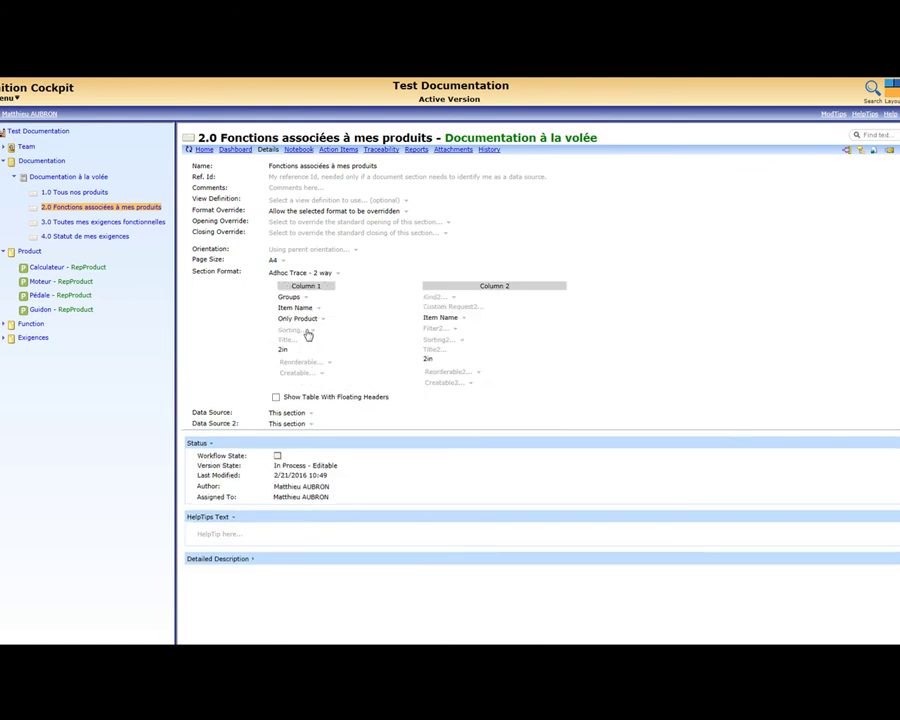
Step: Set column 2 of the trace to Sub Groups of Col1 with the Only Function filter
left_click(435, 298)
scroll(480, 335, "down", 1)
left_click(486, 342)
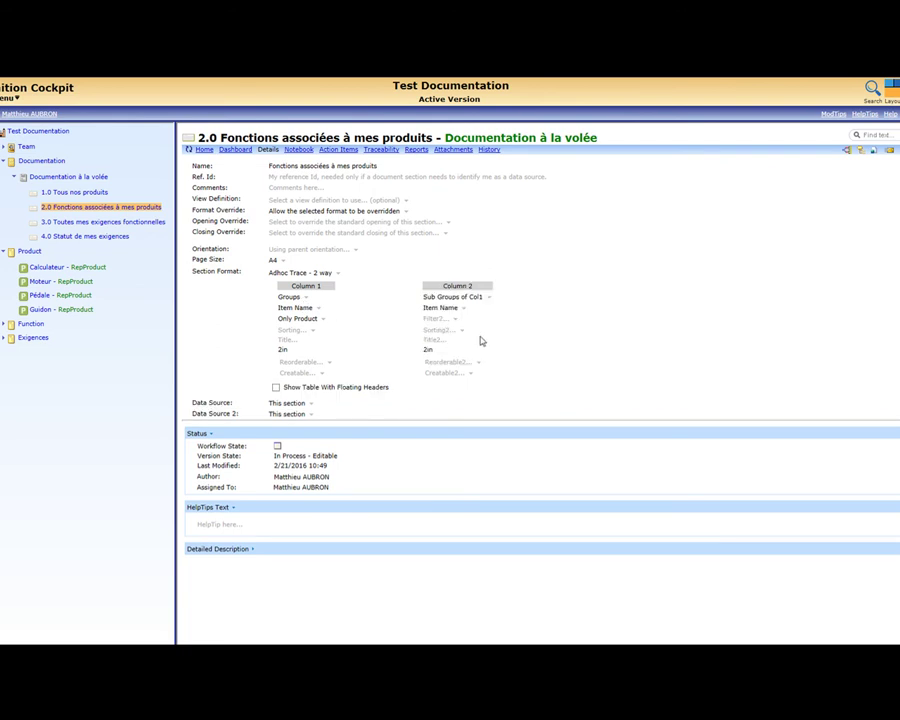
left_click(456, 321)
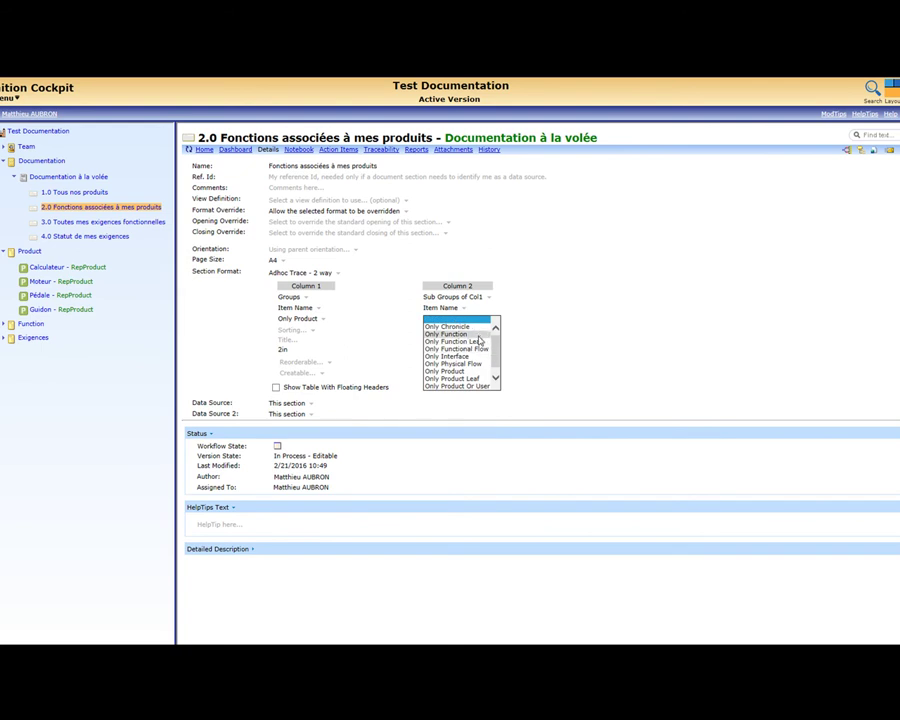
left_click(479, 341)
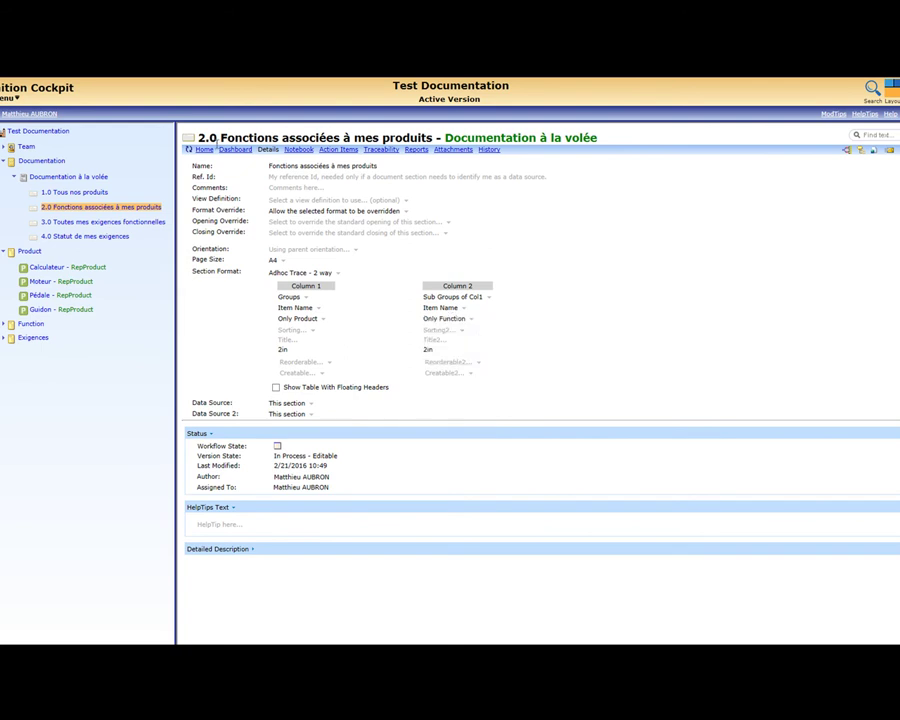
Step: Set the Fonctions associées à mes produits section's data source to Prior section and display its trace table
left_click(291, 406)
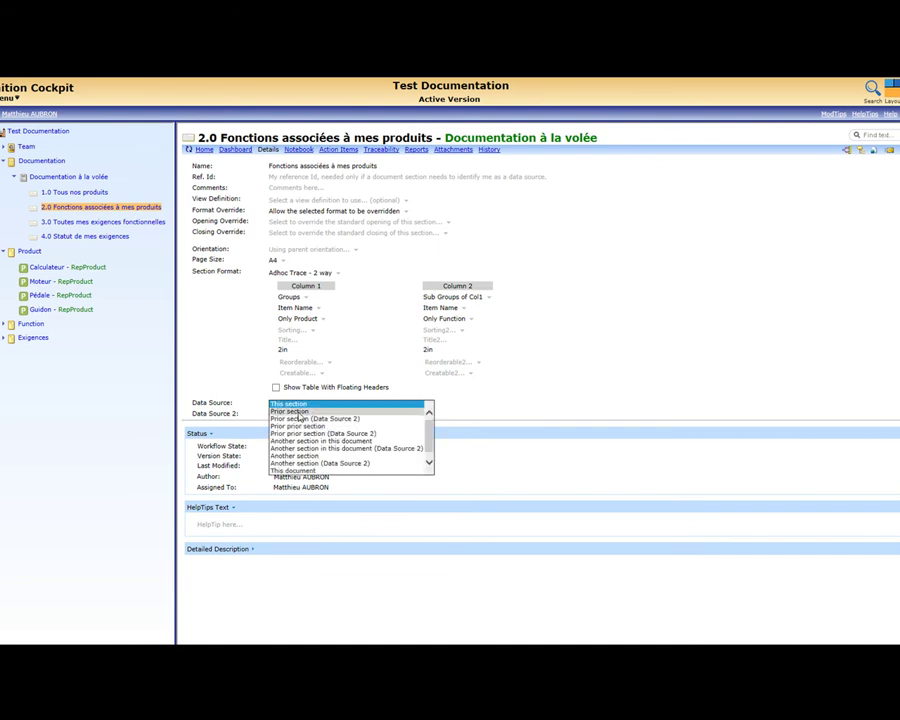
left_click(298, 414)
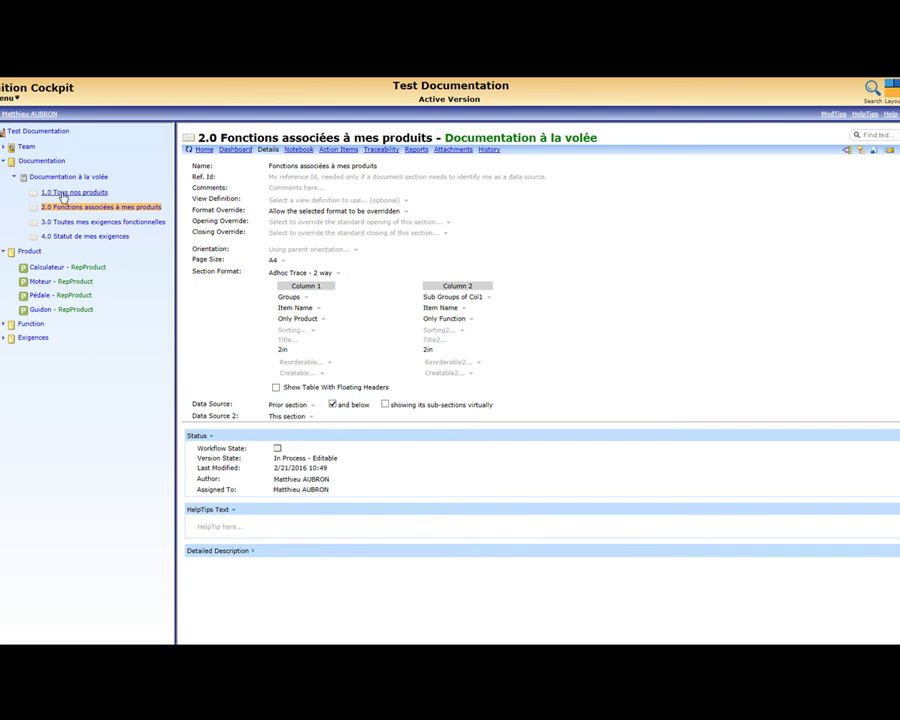
left_click(209, 151)
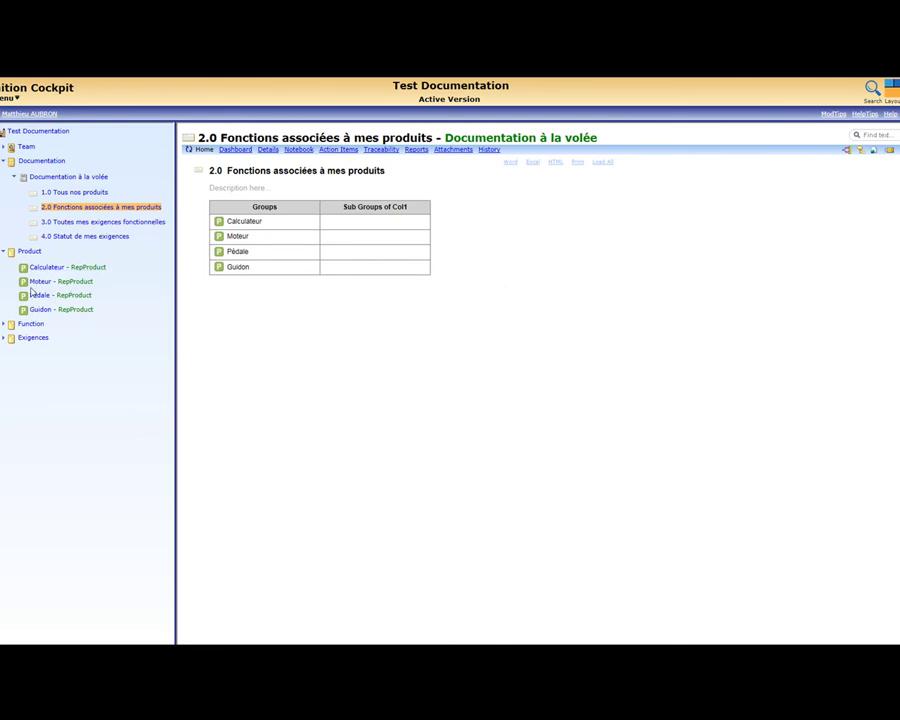
Step: Link the function Mesure la position pédale to the product Pédale in the project tree and refresh the trace table
left_click(5, 323)
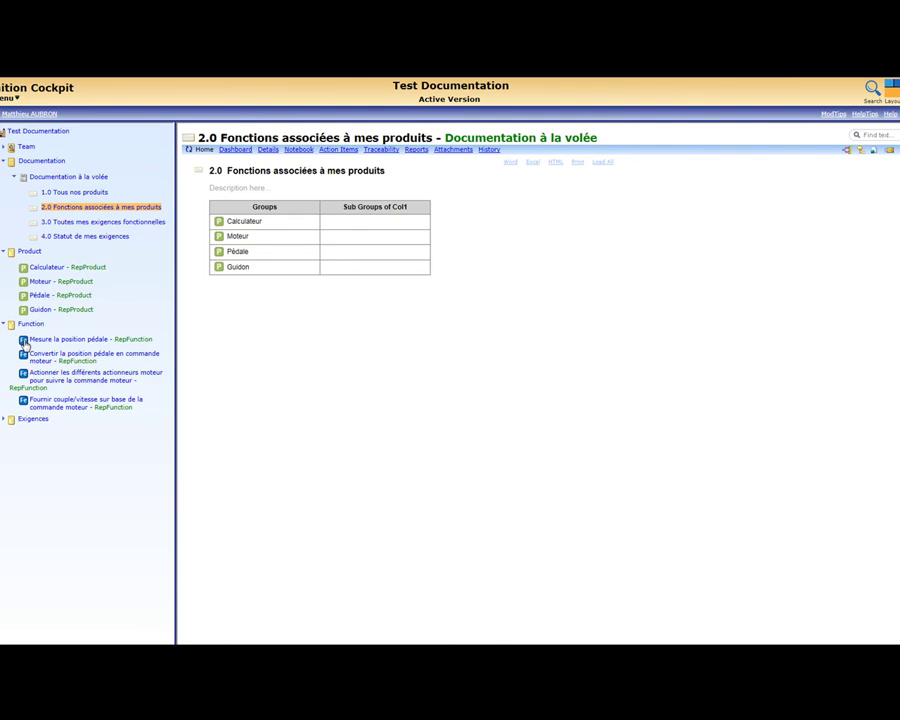
left_click_drag(24, 341, 46, 297)
key("alt")
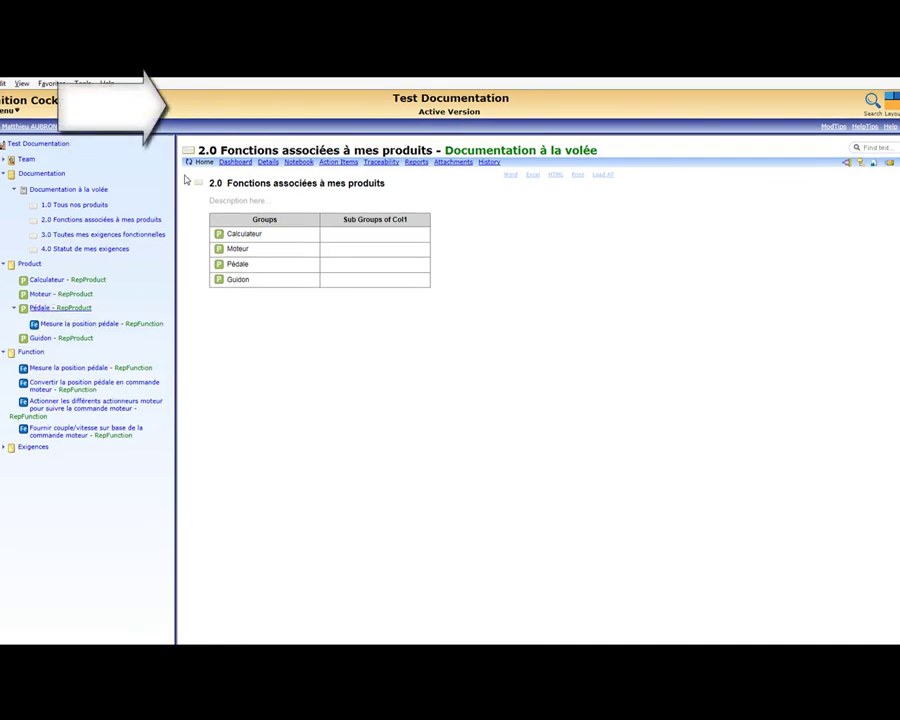
left_click(191, 163)
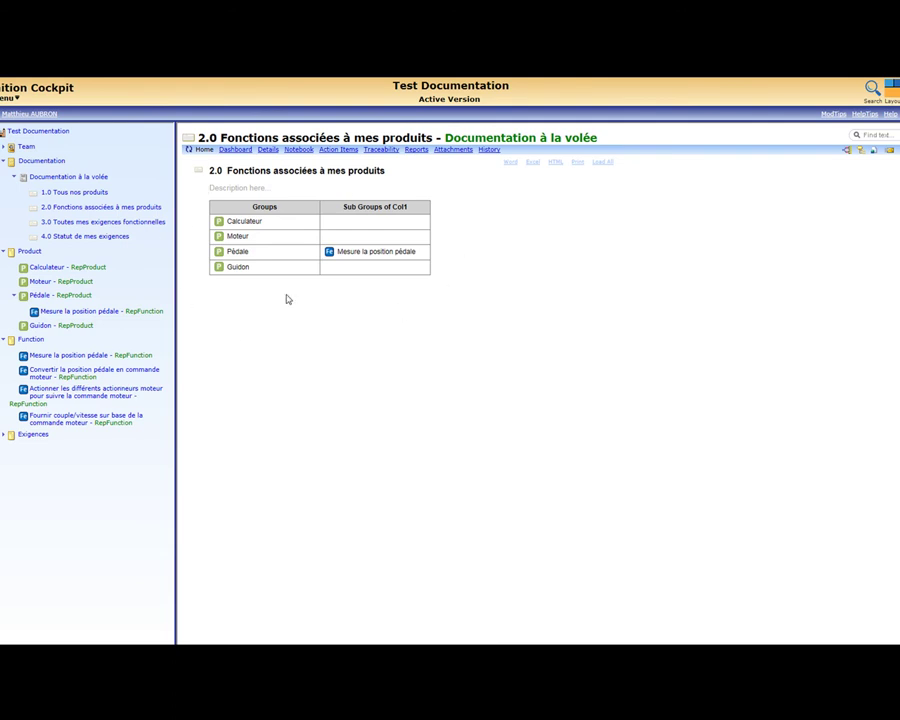
Step: Set both trace columns to 4in wide, title them "Produits" and "Fonctions associées", and display the table
left_click(268, 150)
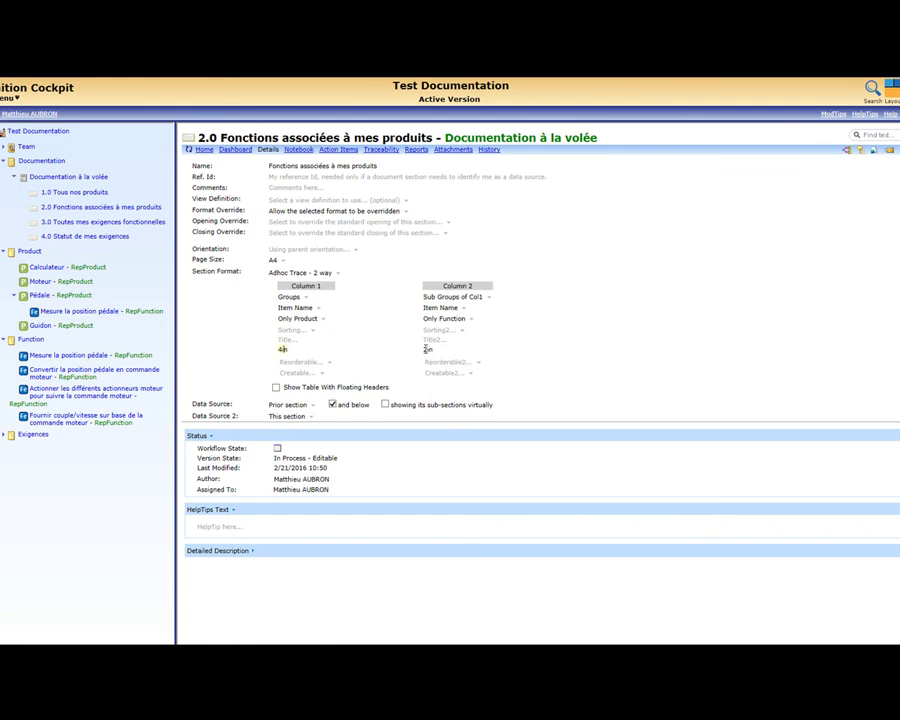
left_click(286, 341)
left_click(428, 341)
type("Fonctions associées")
key("Return")
left_click(207, 152)
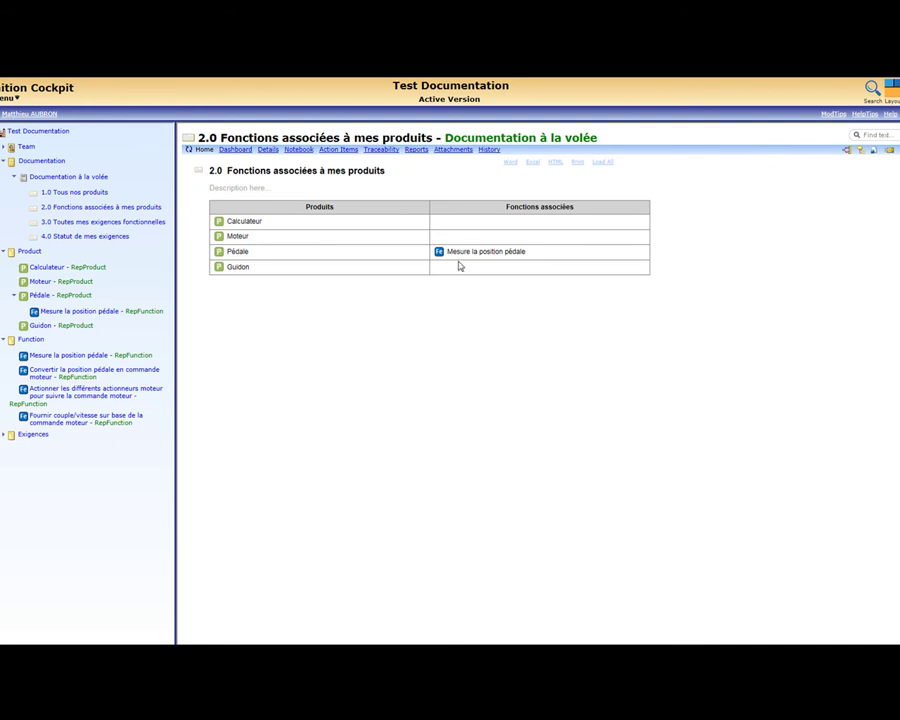
Step: Make column 2 of the trace Creatable with the Feature subtype and the Picker & type-in entry mode
left_click(268, 152)
left_click(443, 373)
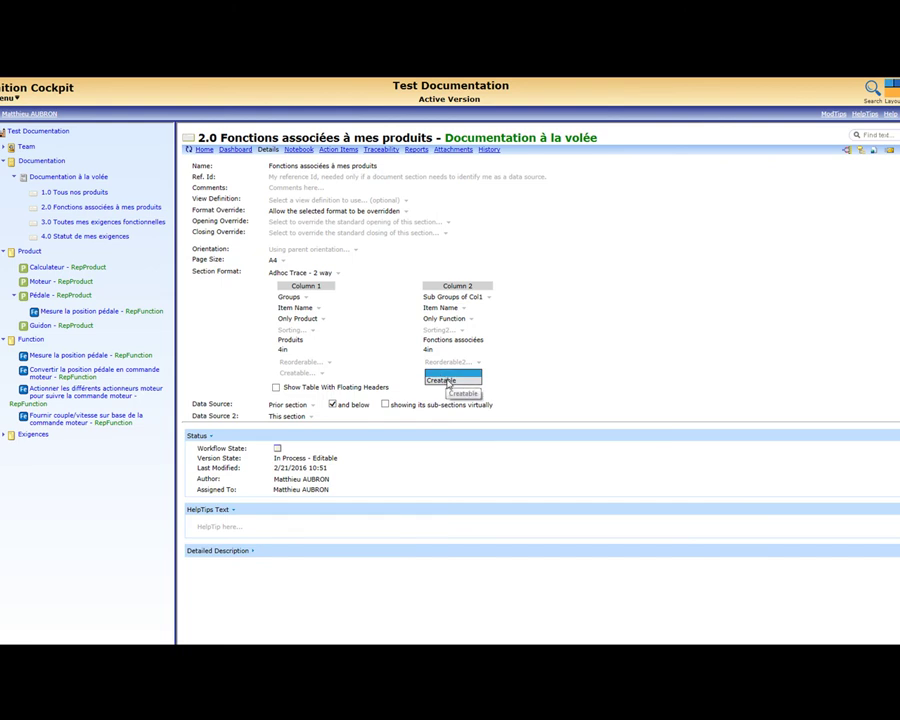
left_click(444, 380)
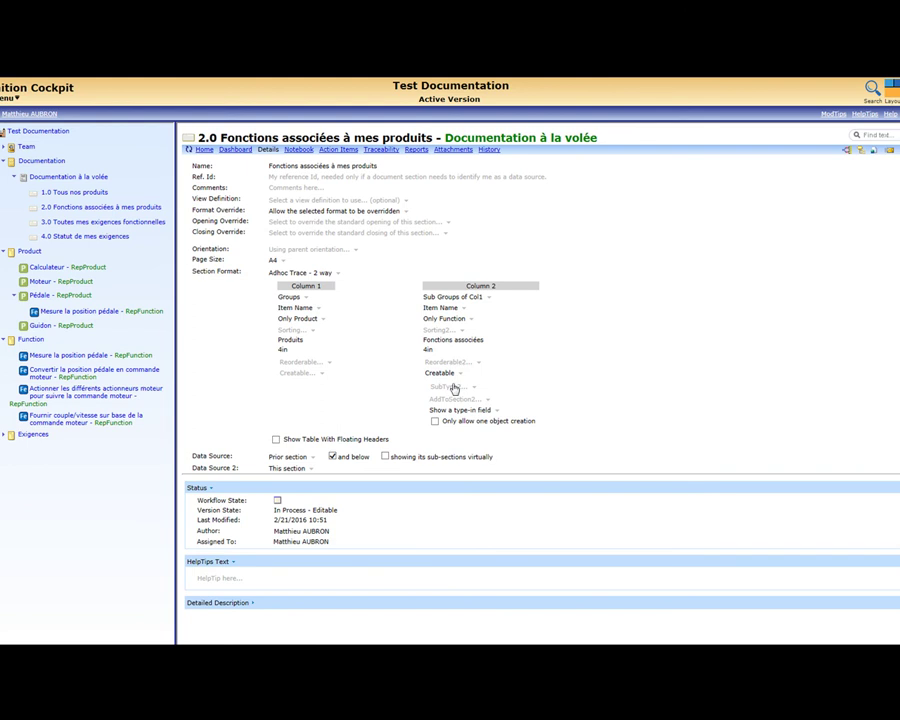
left_click(452, 387)
left_click(459, 410)
left_click(455, 411)
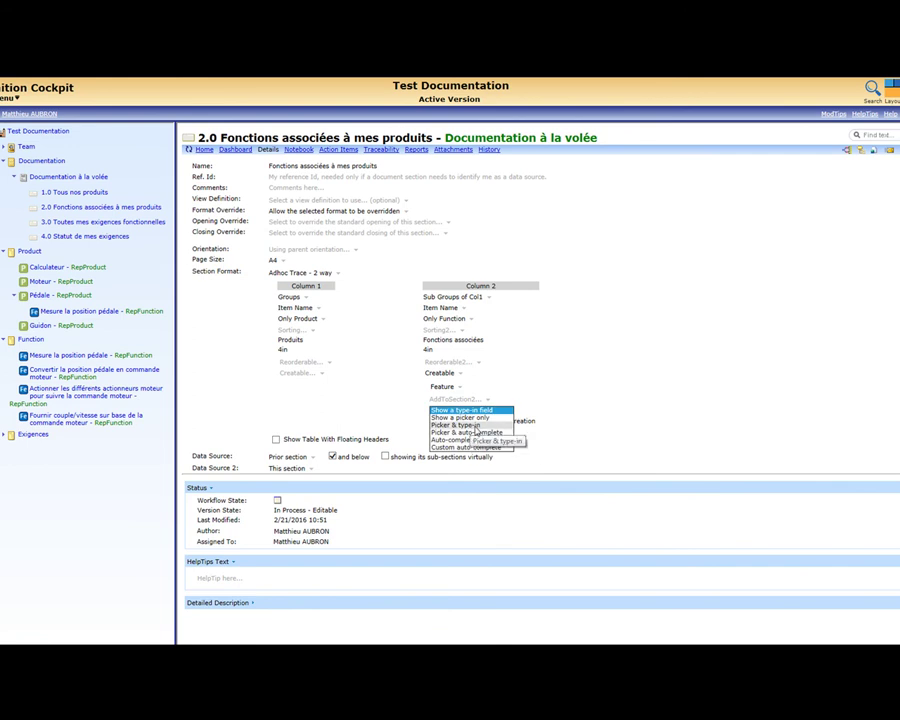
left_click(475, 427)
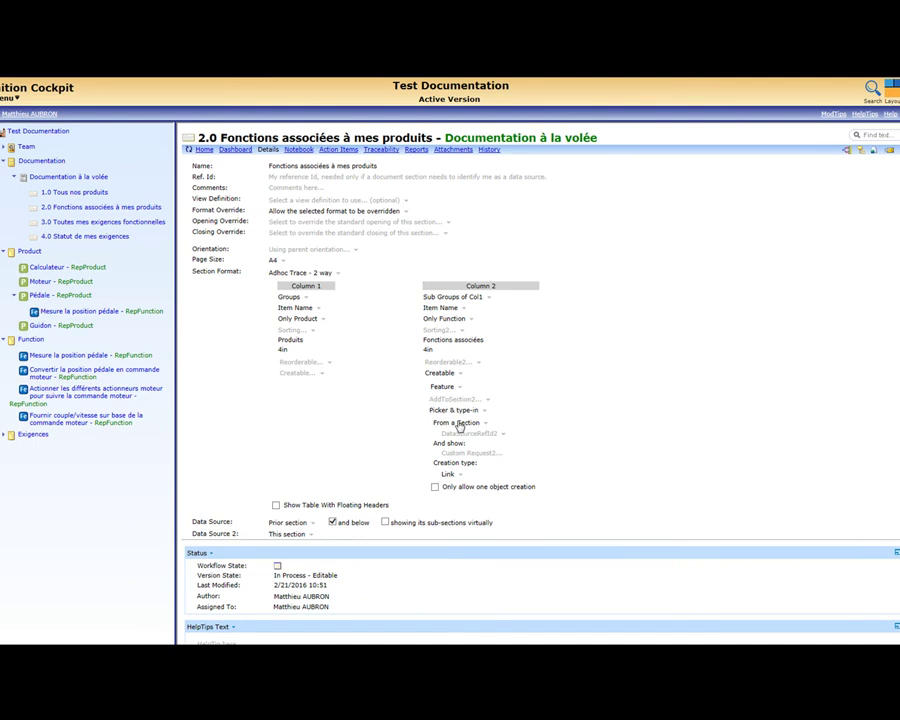
Step: Source the column 2 picker from the group RepFunction, showing "Groups, Below, Only Function", and display the section
left_click(460, 422)
left_click(458, 452)
left_click(468, 442)
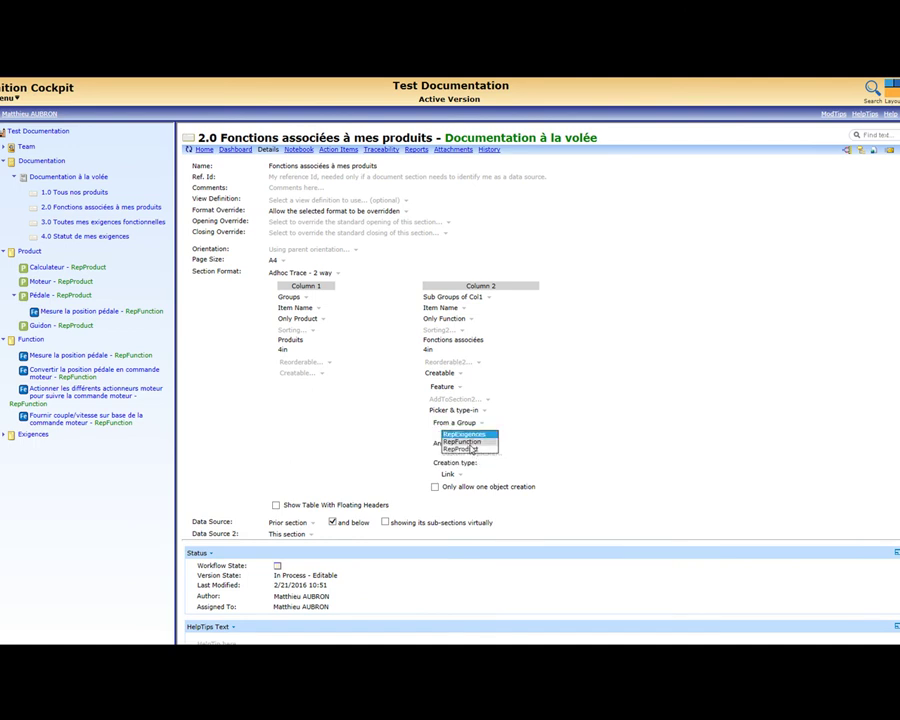
left_click(470, 441)
left_click(463, 451)
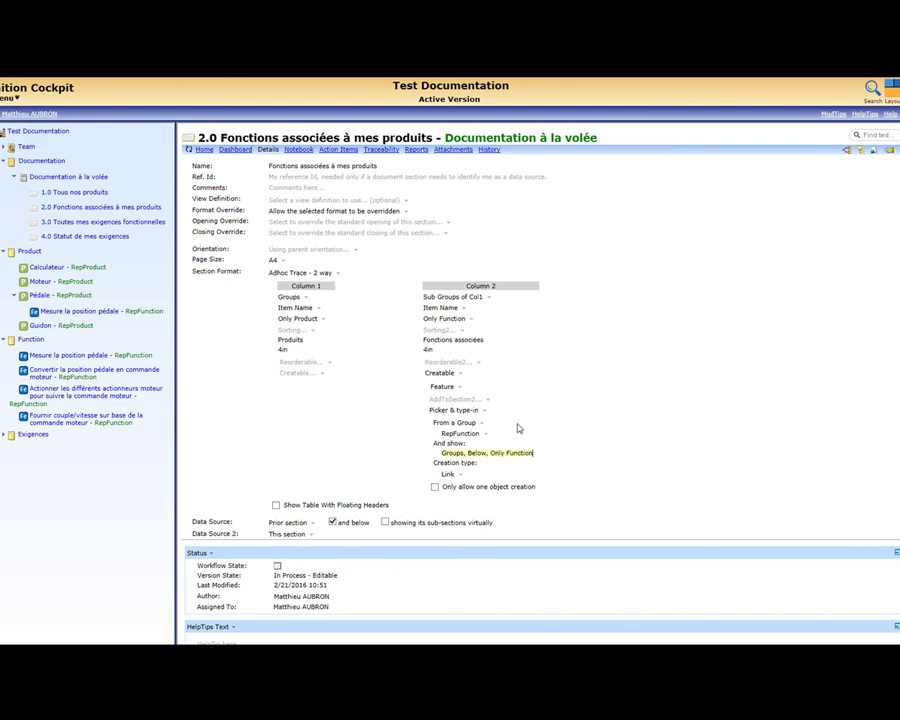
left_click(205, 150)
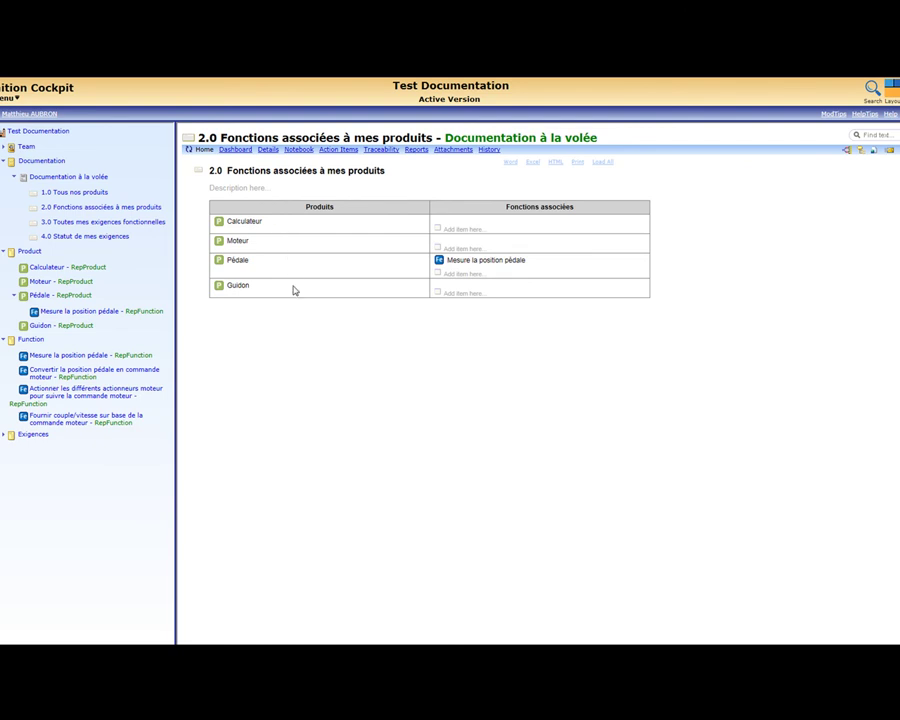
Step: Link the functions Convertir la position pédale en commande moteur and Actionner les différents actionneurs moteur pour suivre la commande moteur to Calculateur
left_click(437, 231)
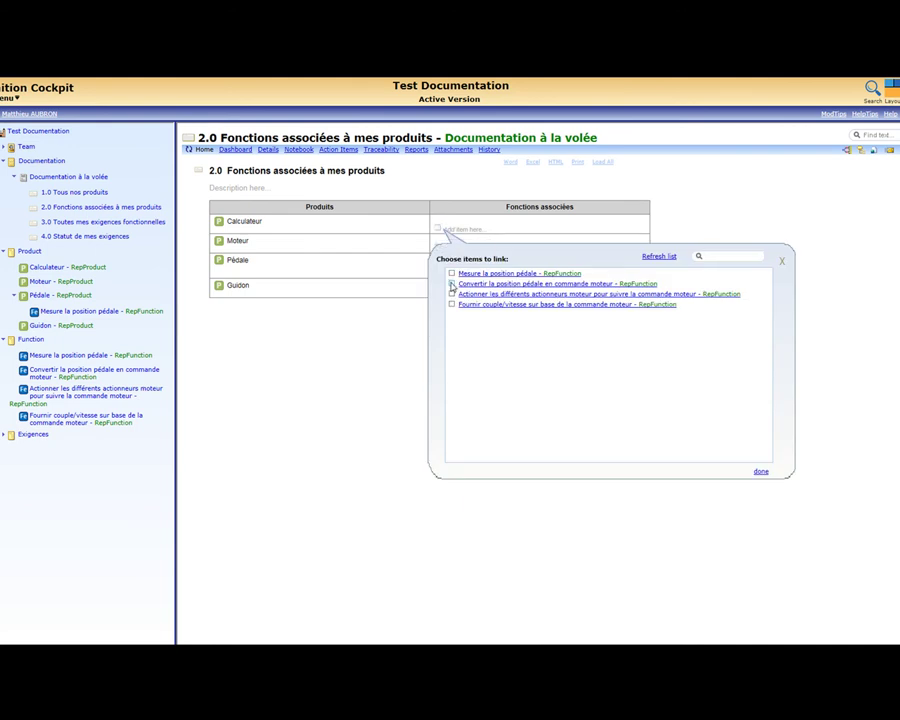
left_click(452, 285)
left_click(759, 472)
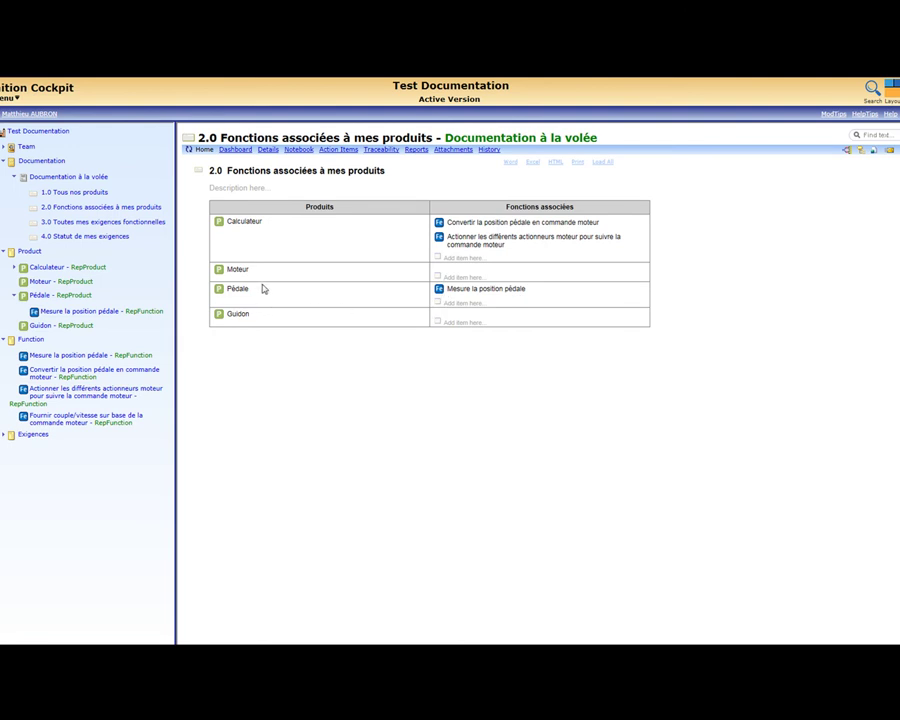
Step: Link the function Fournir couple/vitesse sur base de la commande moteur to the product Moteur
left_click(440, 277)
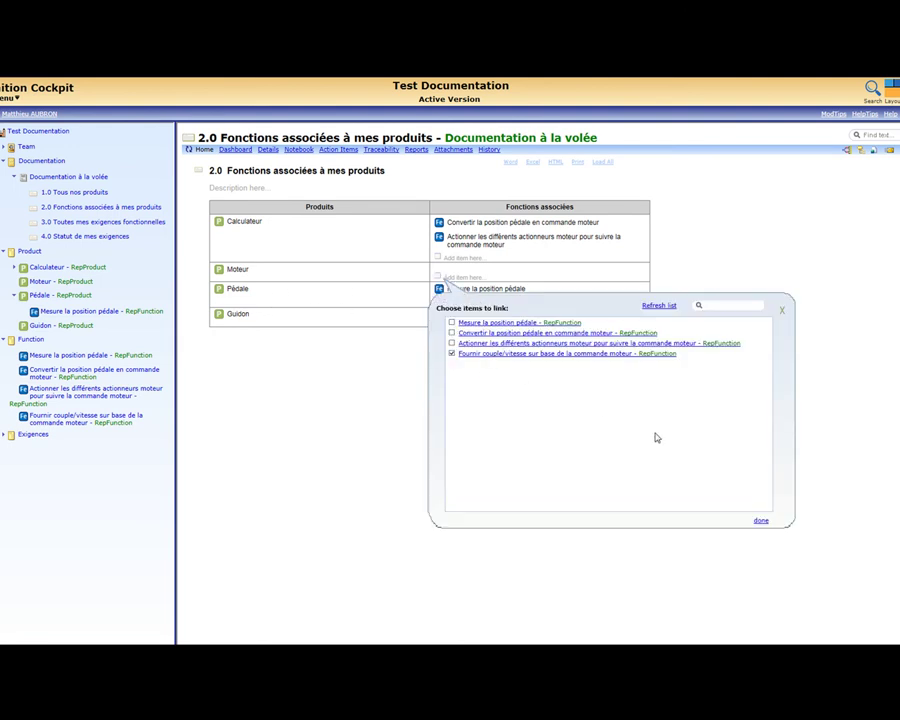
left_click(762, 522)
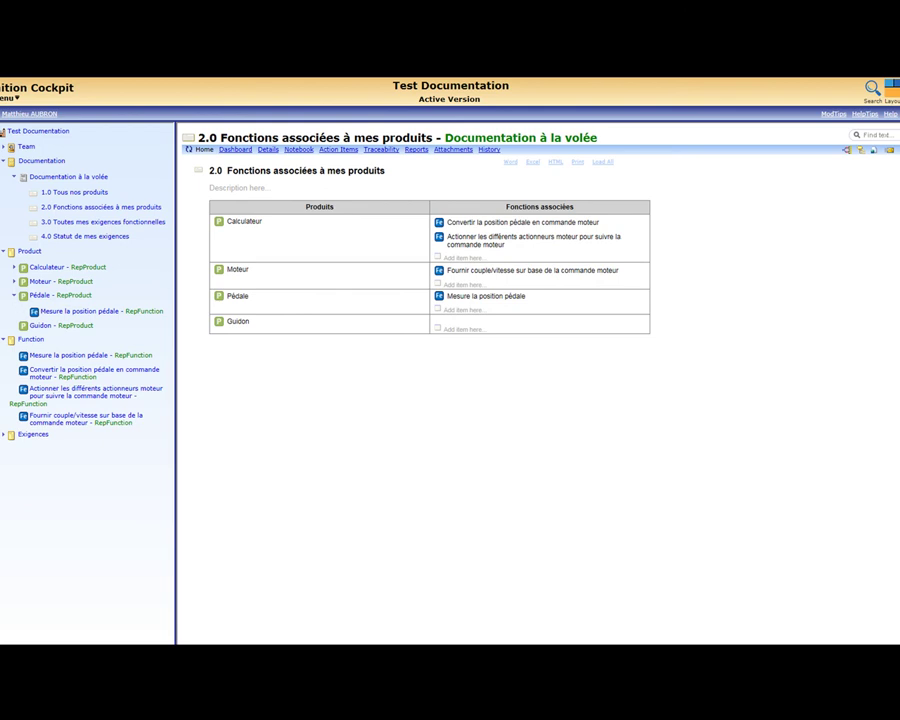
Step: Check the functions nested under Moteur and Calculateur in the project tree, and review the whole Documentation à la volée document
left_click(13, 281)
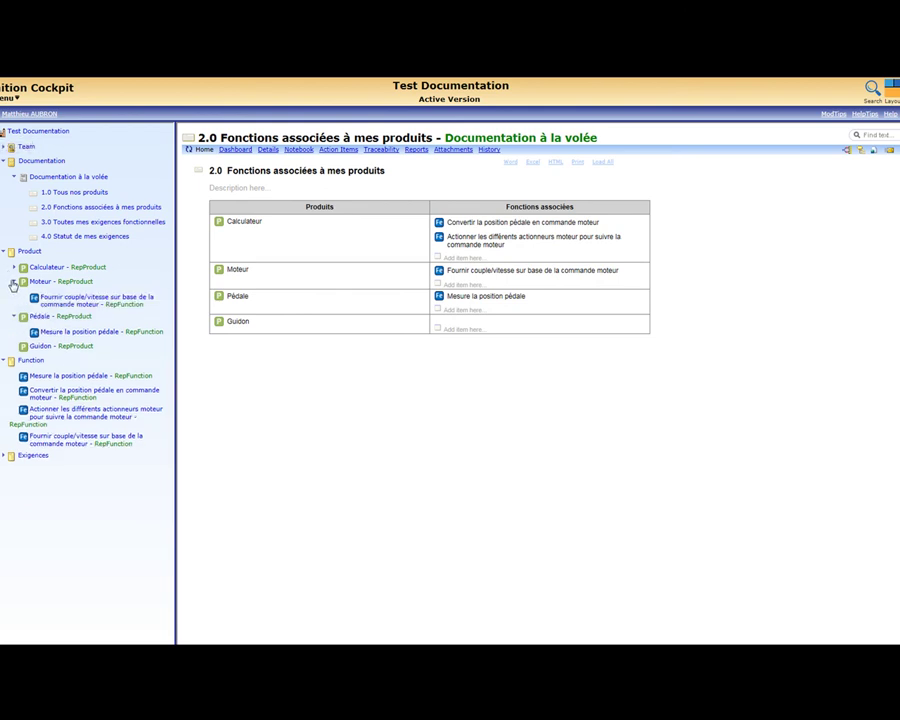
left_click(13, 267)
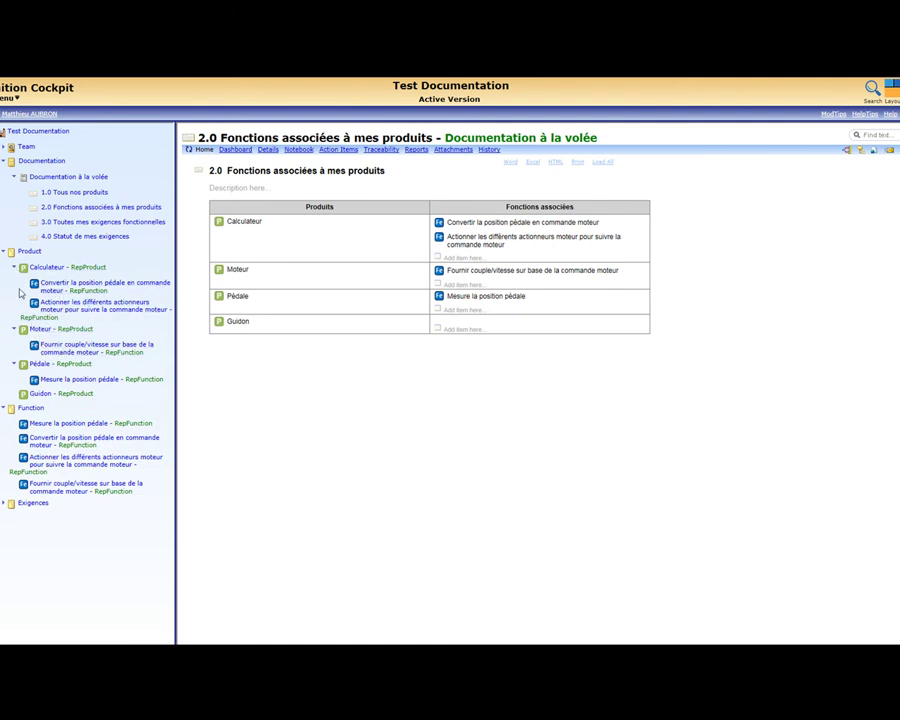
left_click(5, 251)
left_click(4, 265)
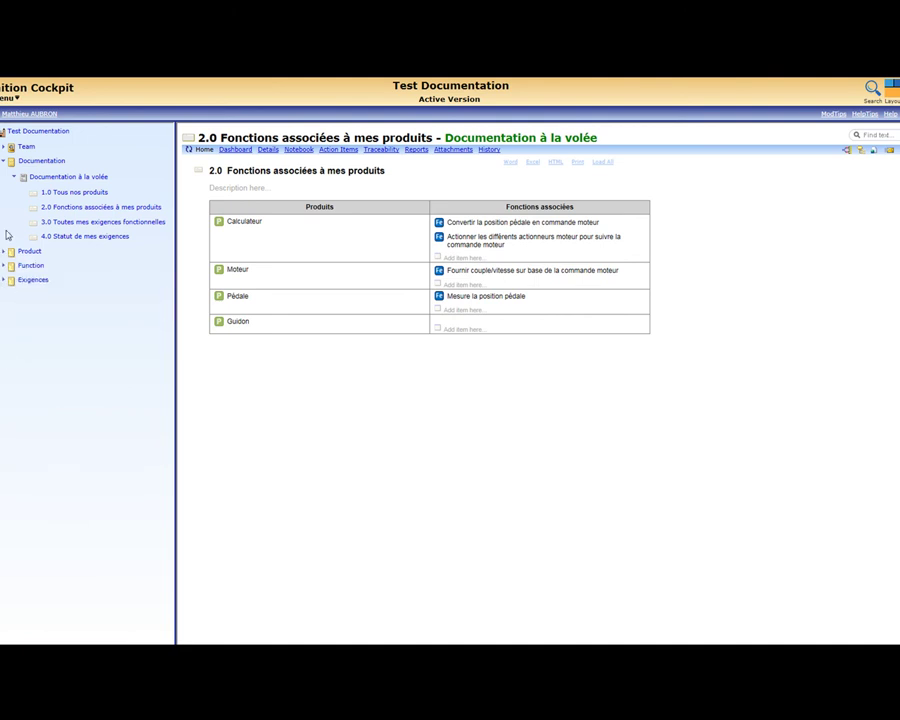
left_click(14, 177)
left_click(40, 177)
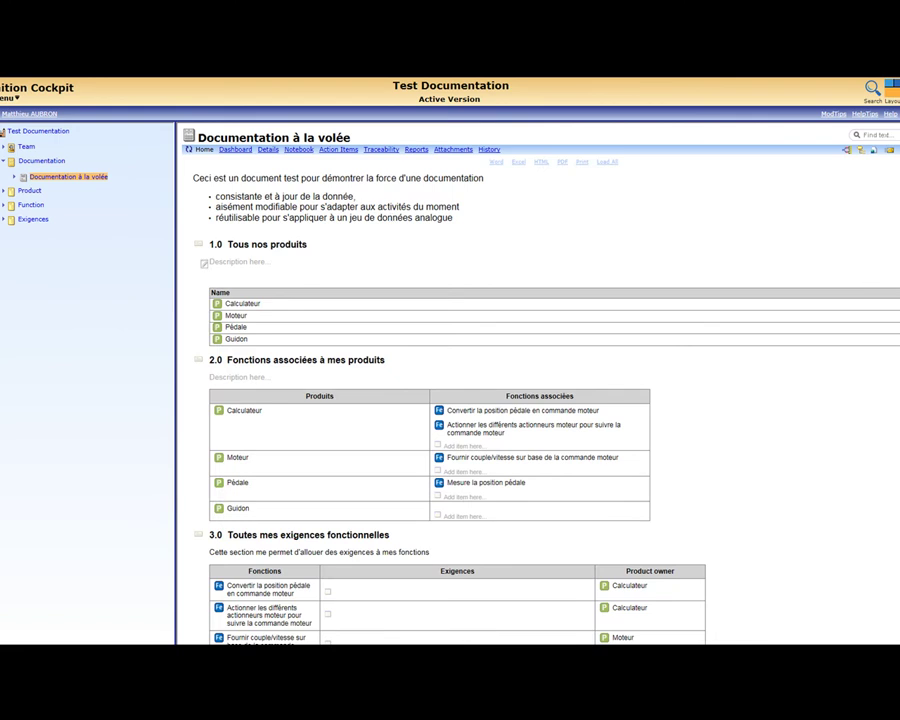
scroll(540, 400, "down", 3)
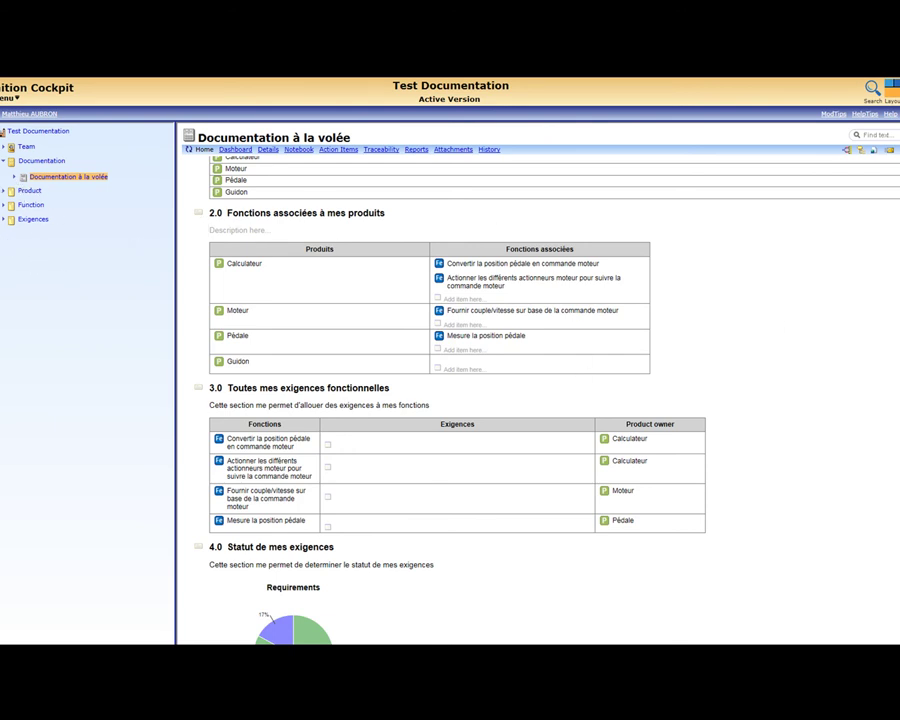
scroll(244, 191, "down", 2)
scroll(244, 191, "up", 1)
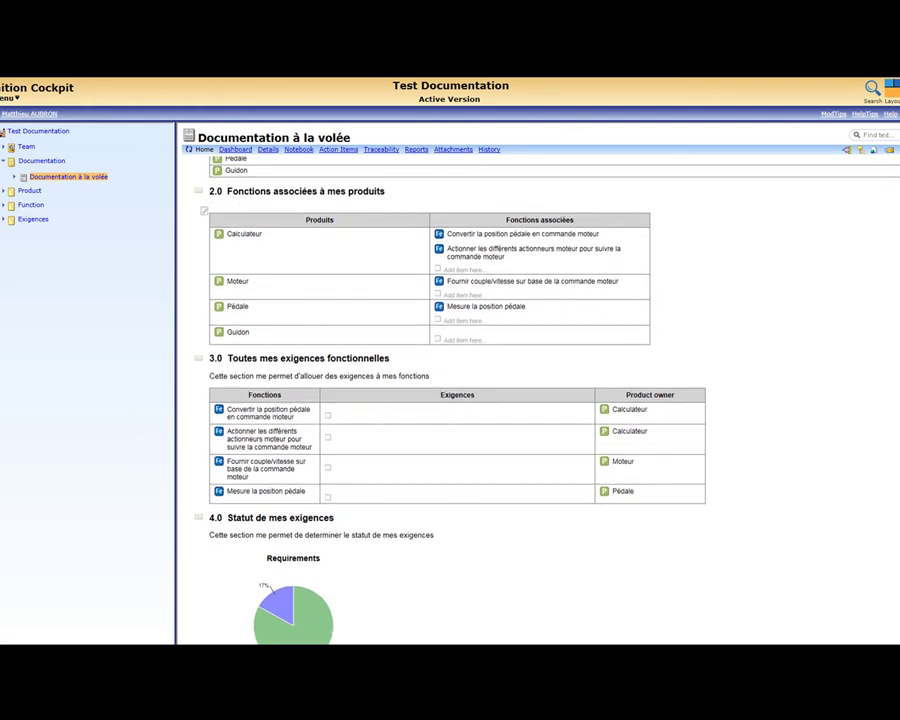
scroll(874, 294, "up", 5)
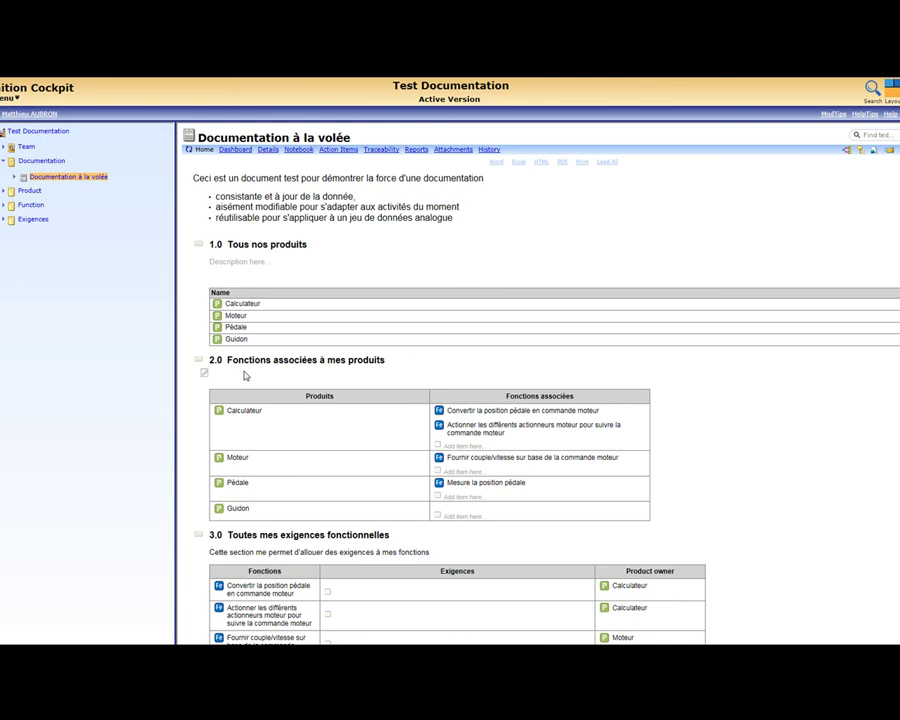
Step: Describe section 2.0 as "Mes fonctions associées à mes produits (dynamiquement)" and fill in section 1.0's description, beginning with "Tous"
left_click(227, 378)
type("Mes fonctions s")
type("ssociées à mes produits (")
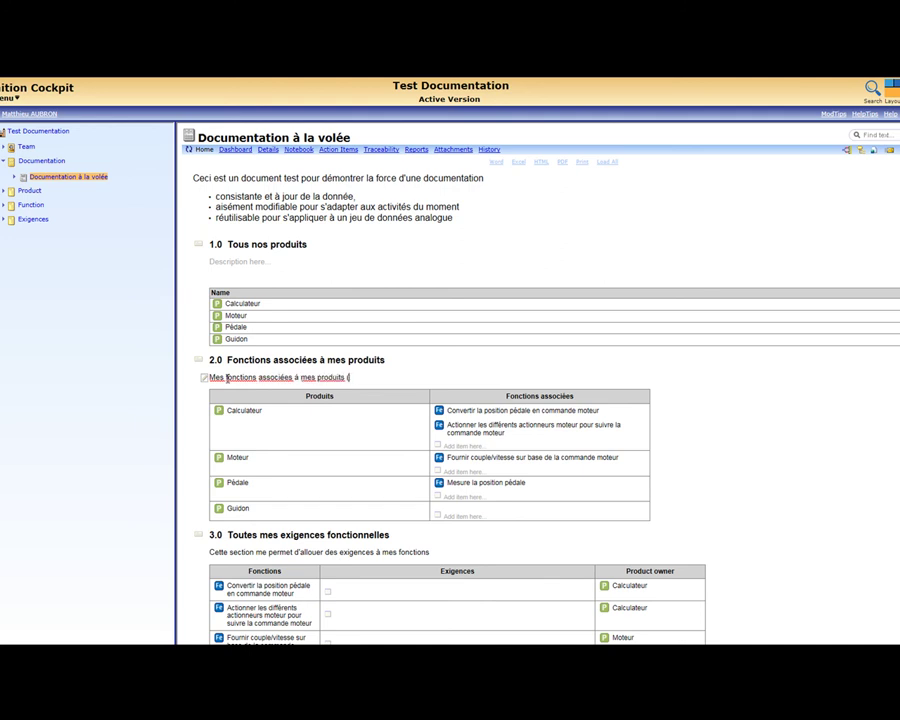
type("ent)")
left_click(232, 262)
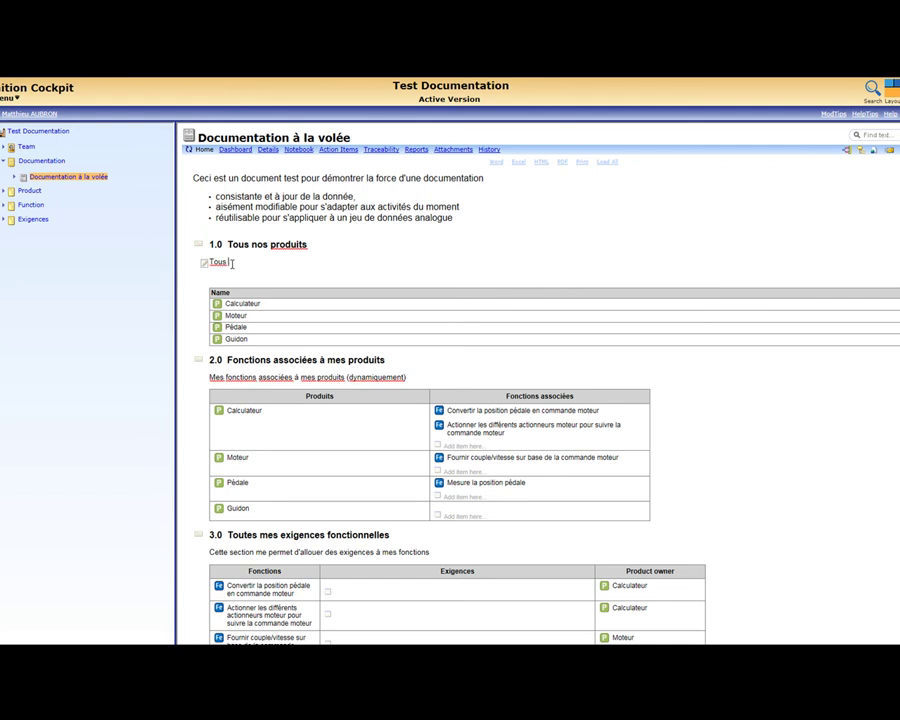
left_click(844, 350)
Step: Examine the Toutes mes exigences fonctionnelles section, its linkable requirements for the first function, and the contents of the Exigences group
scroll(405, 388, "down", 3)
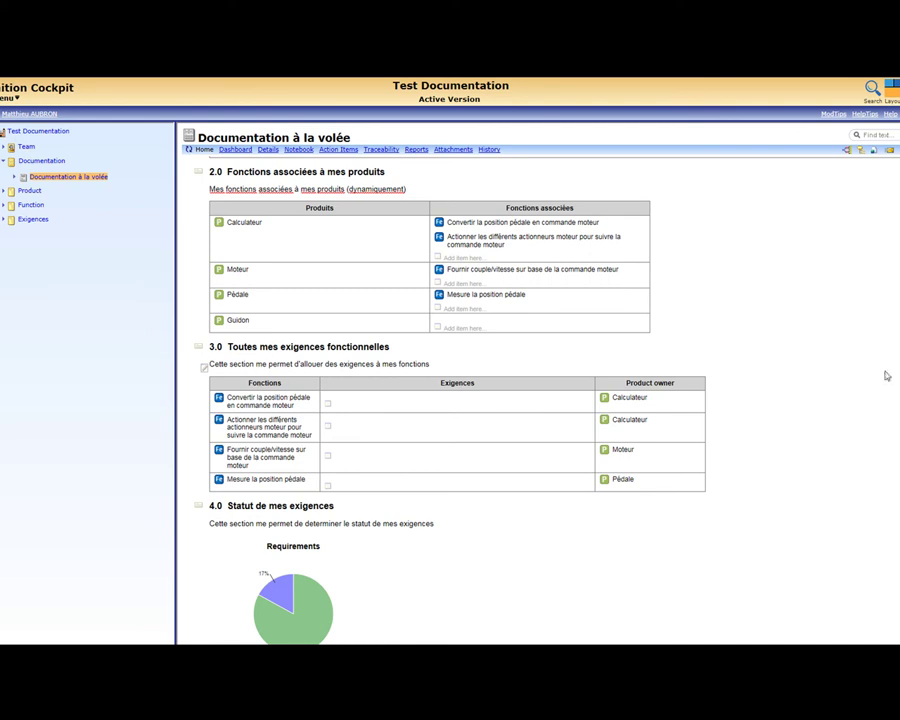
scroll(759, 364, "down", 1)
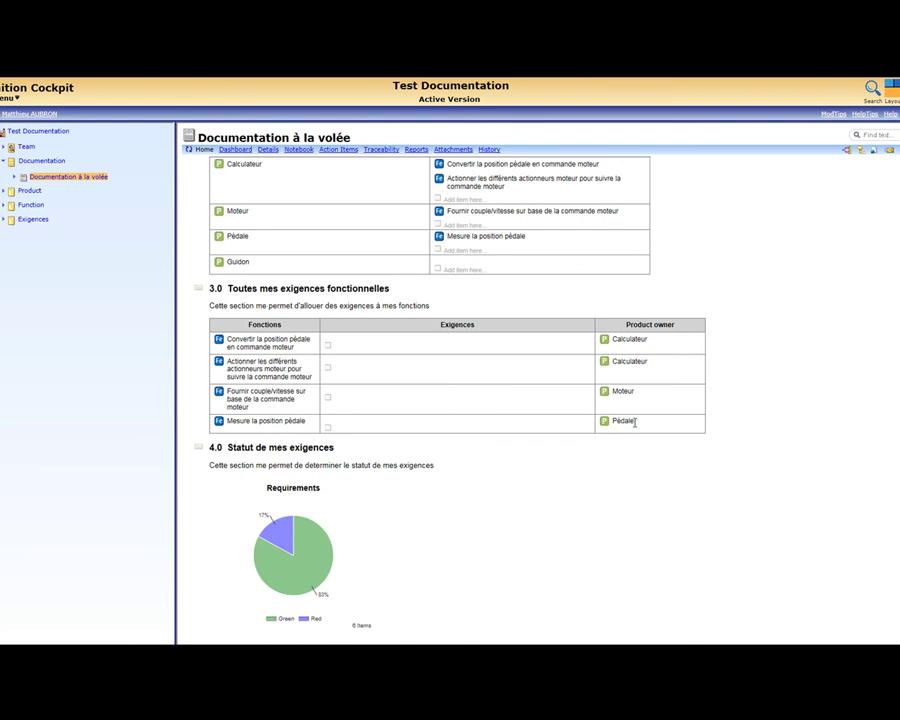
left_click(329, 348)
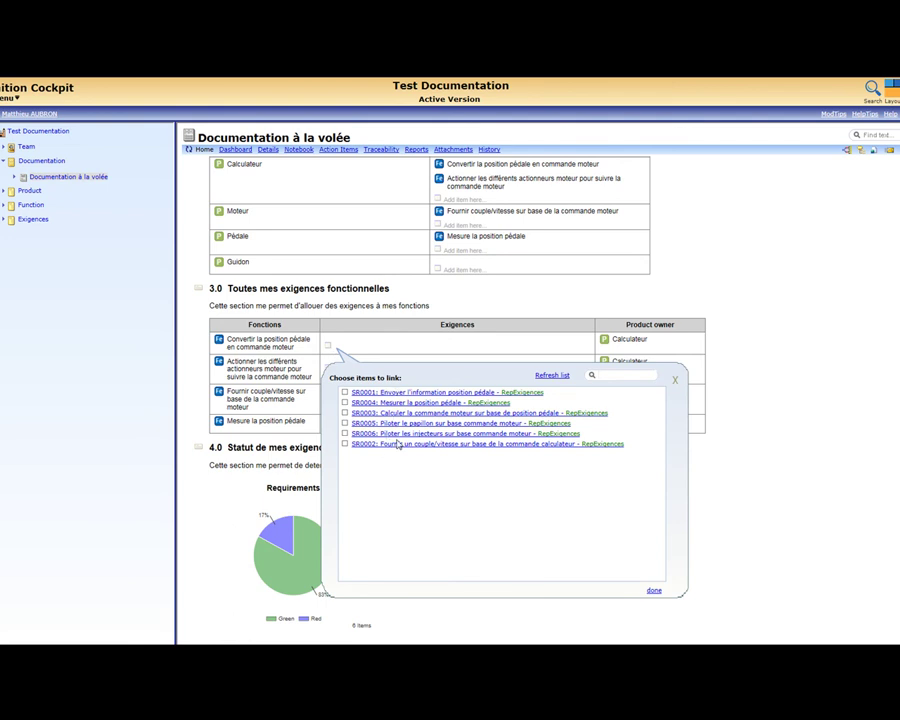
left_click(3, 220)
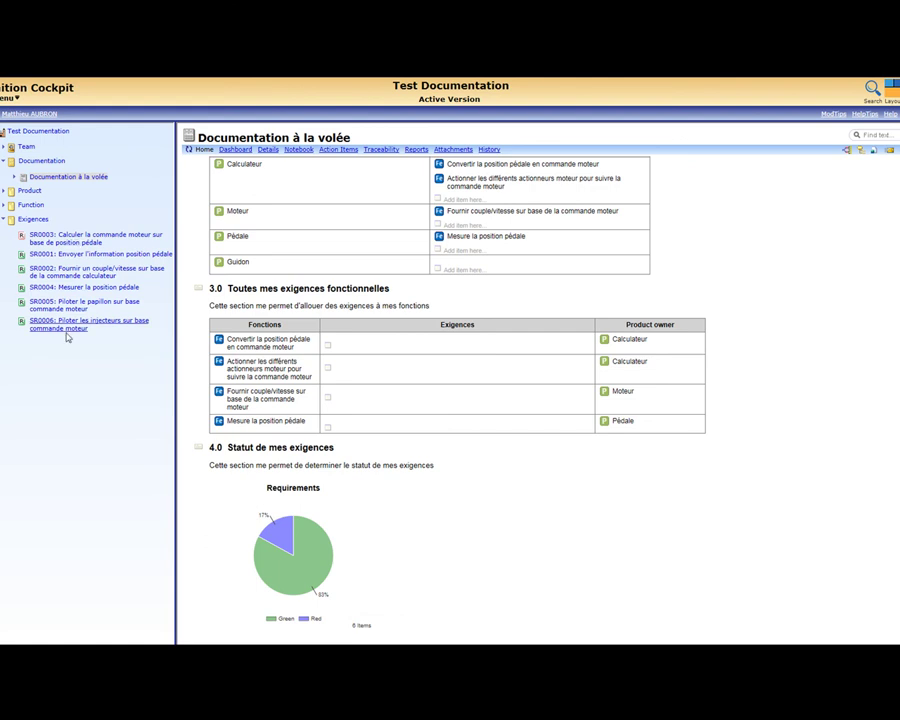
left_click(3, 220)
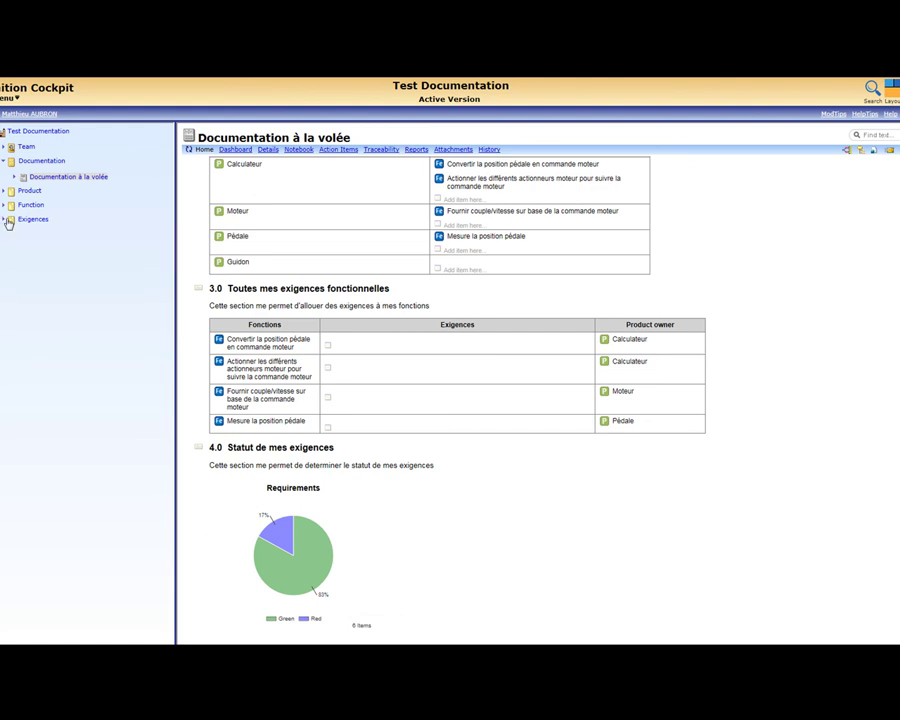
Step: Link requirement SR0003: Calculer la commande moteur sur base de position pédale to the function Convertir la position pédale en commande moteur
left_click(328, 347)
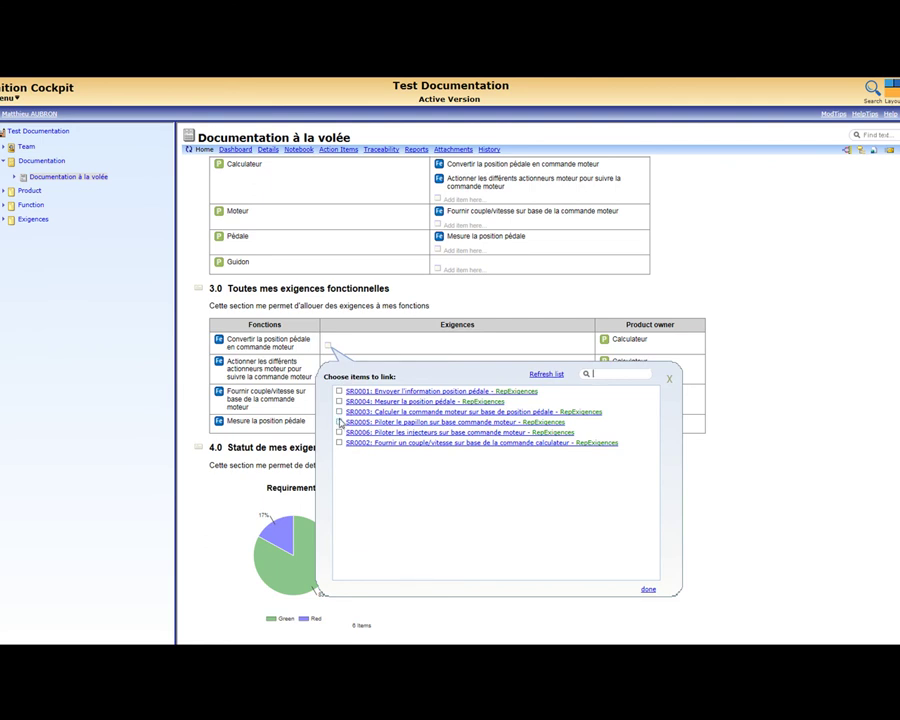
left_click(339, 412)
left_click(648, 590)
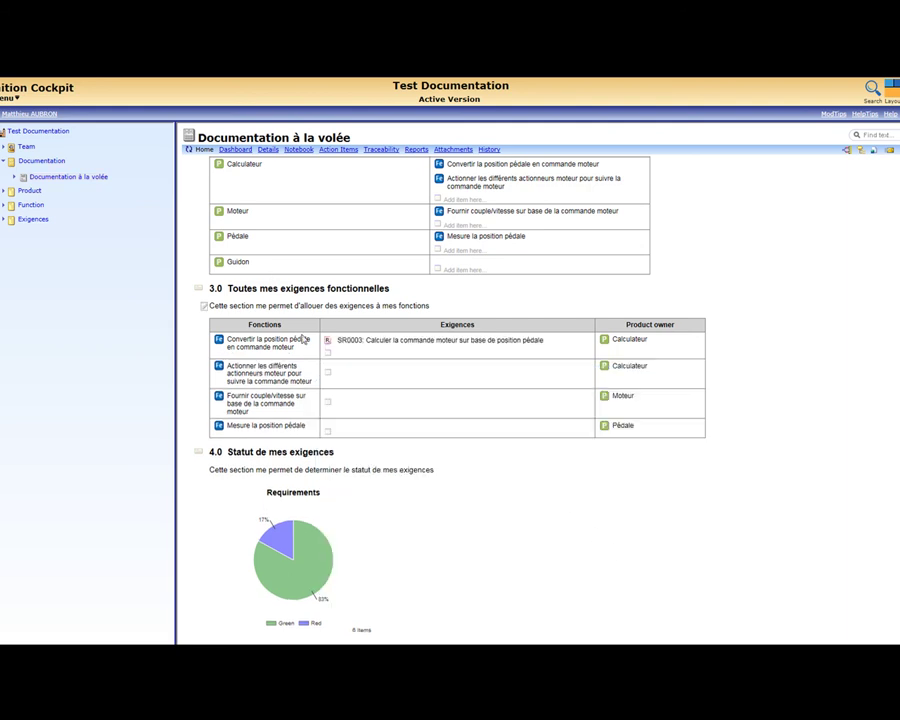
Step: Link SR0005 and SR0006 to the function Actionner les différents actionneurs moteur, and SR0002 to Fournir couple/vitesse sur base de la commande moteur
left_click(328, 373)
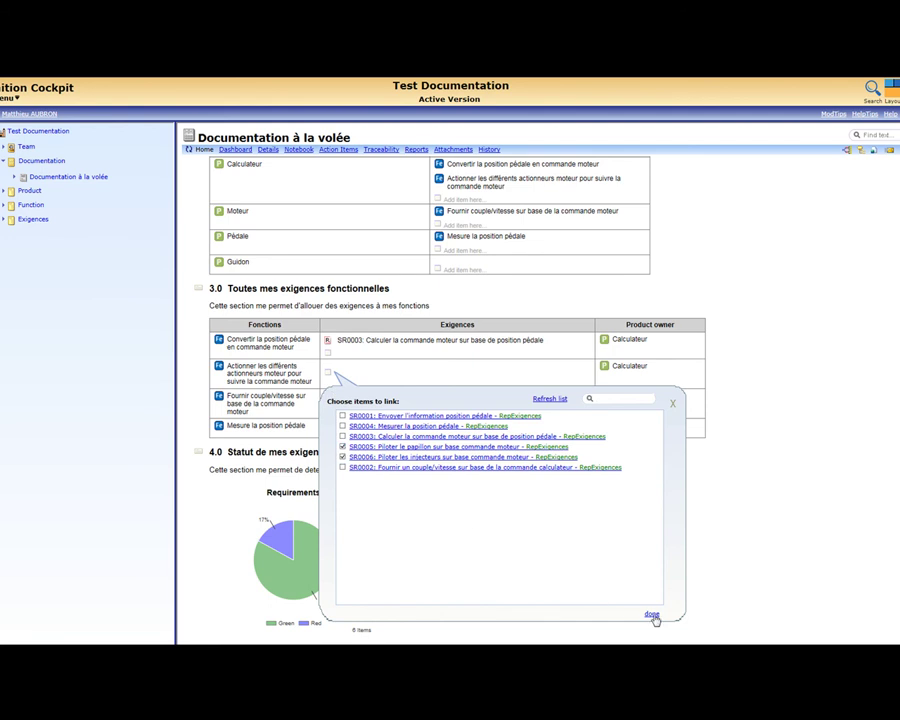
left_click(651, 614)
left_click(330, 418)
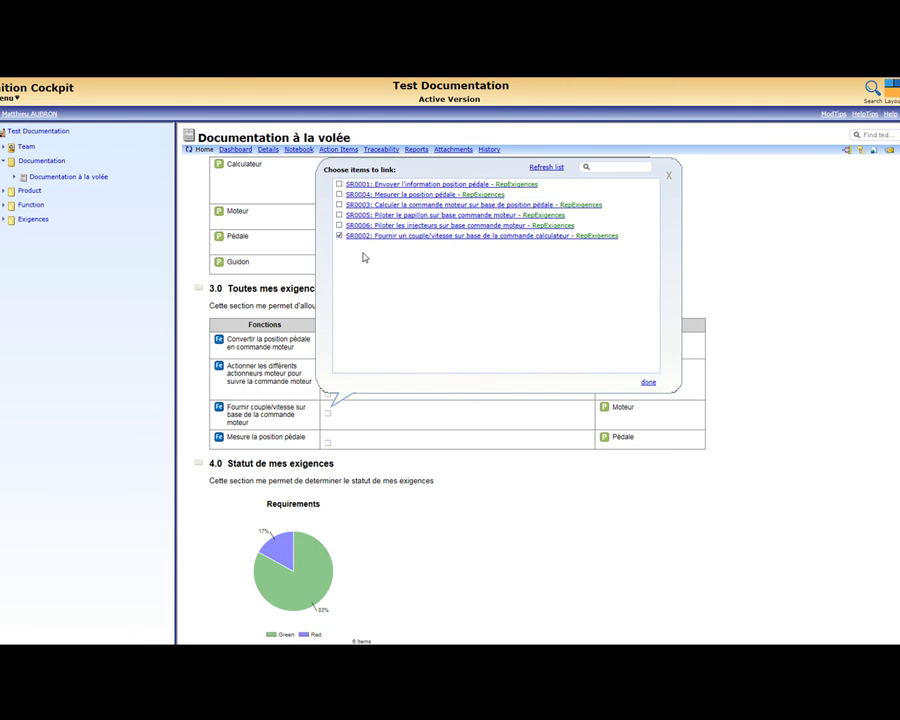
left_click(648, 383)
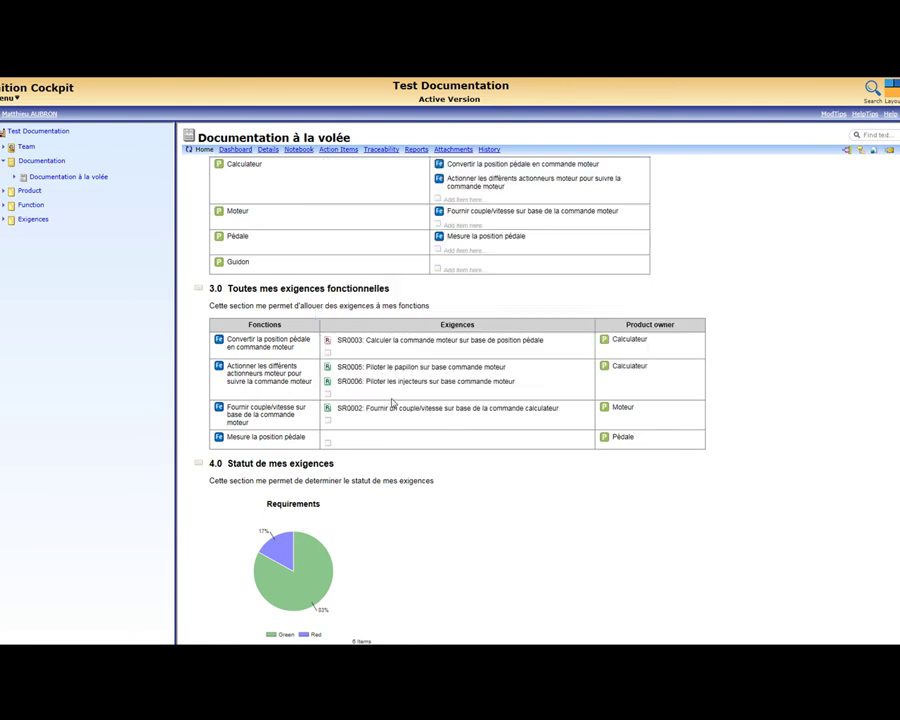
Step: Link requirement SR0004: Mesurer la position pédale to the function Mesure la position pédale, and reload the document
left_click(328, 441)
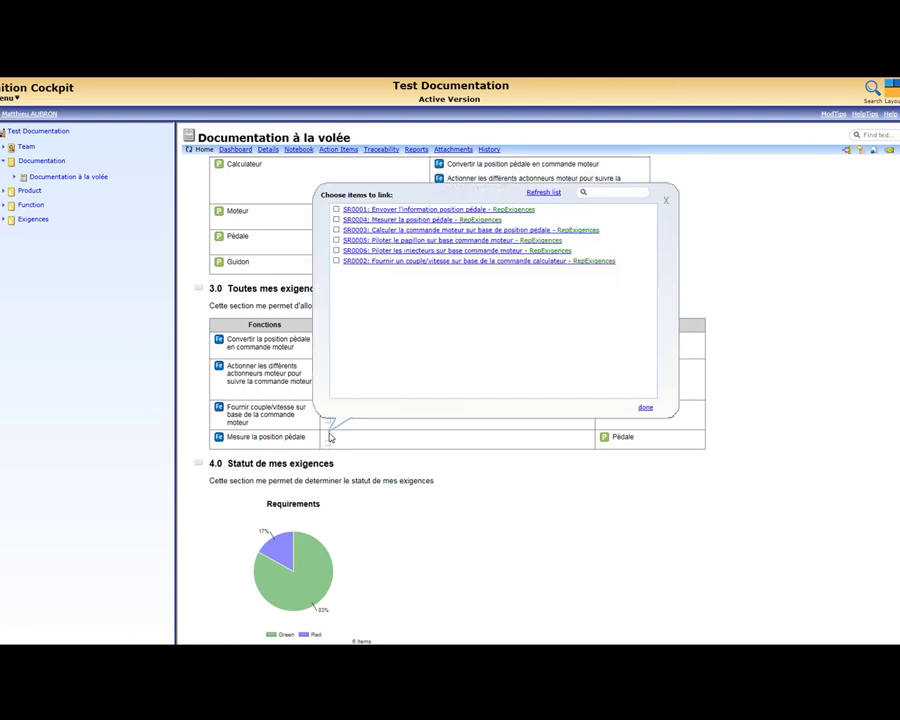
left_click(645, 407)
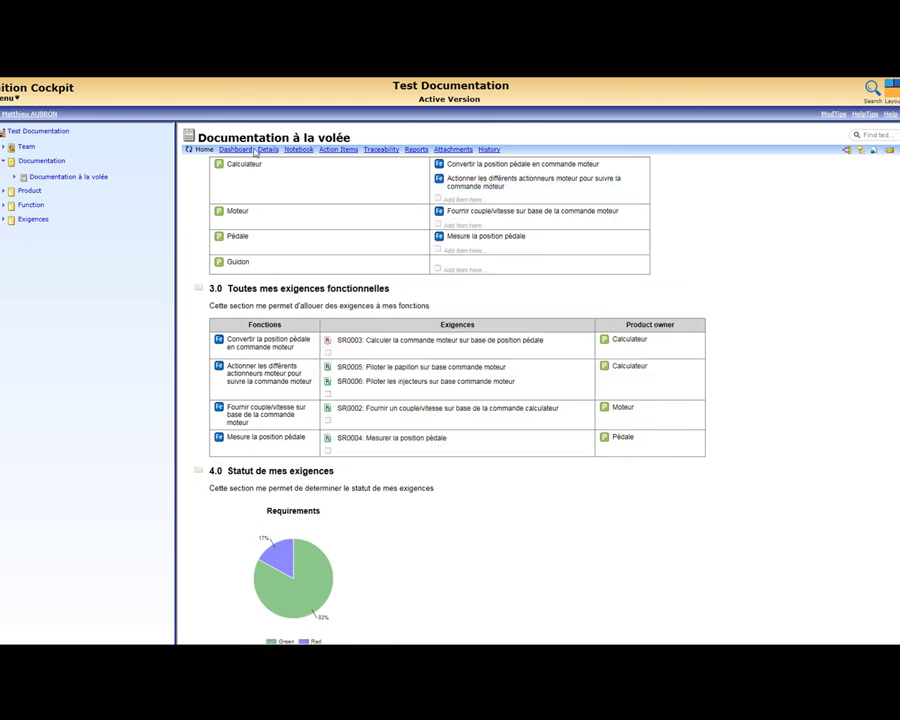
left_click(204, 152)
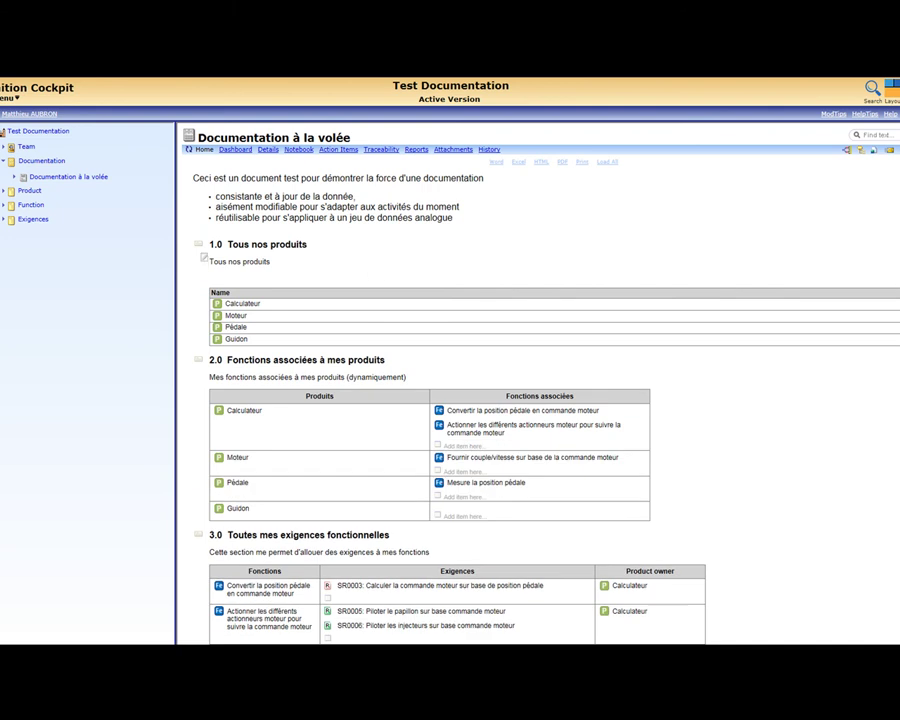
Step: Review the refreshed document from the product list through the allocated requirements to the requirements status chart
scroll(283, 158, "down", 1)
scroll(283, 158, "up", 1)
scroll(283, 158, "down", 2)
scroll(283, 158, "down", 5)
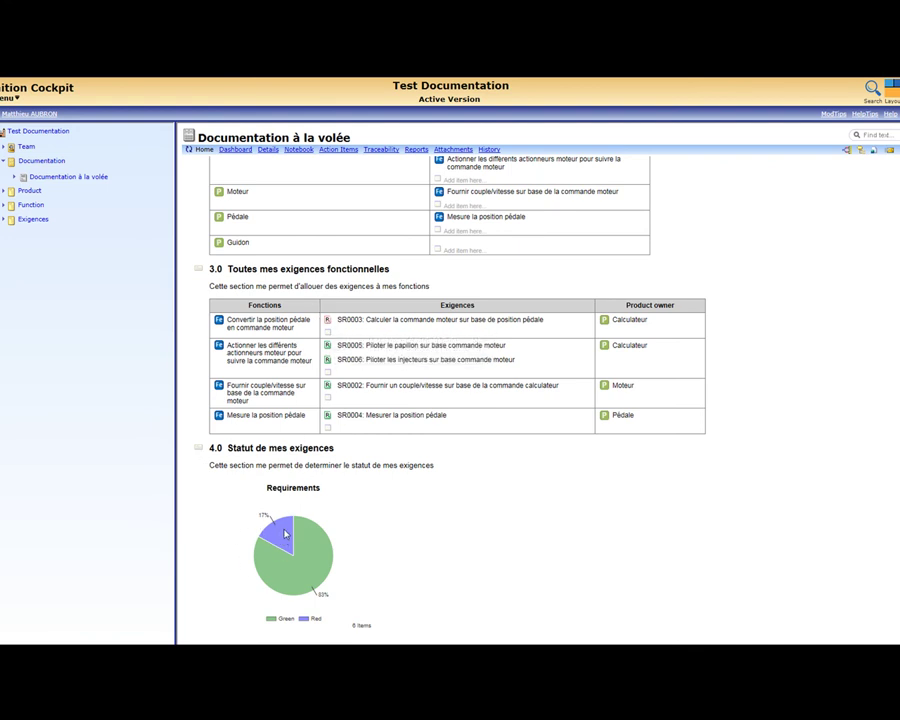
left_click_drag(887, 420, 856, 279)
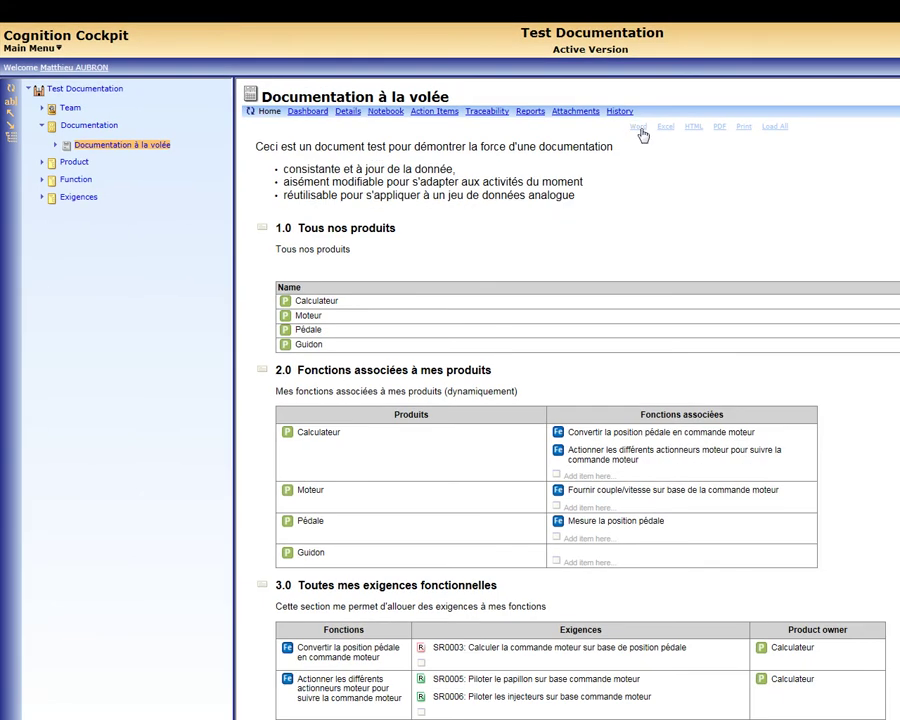
Step: Export the document to Word, open Documentation_la_vole.doc, and update its table of contents field
left_click(640, 129)
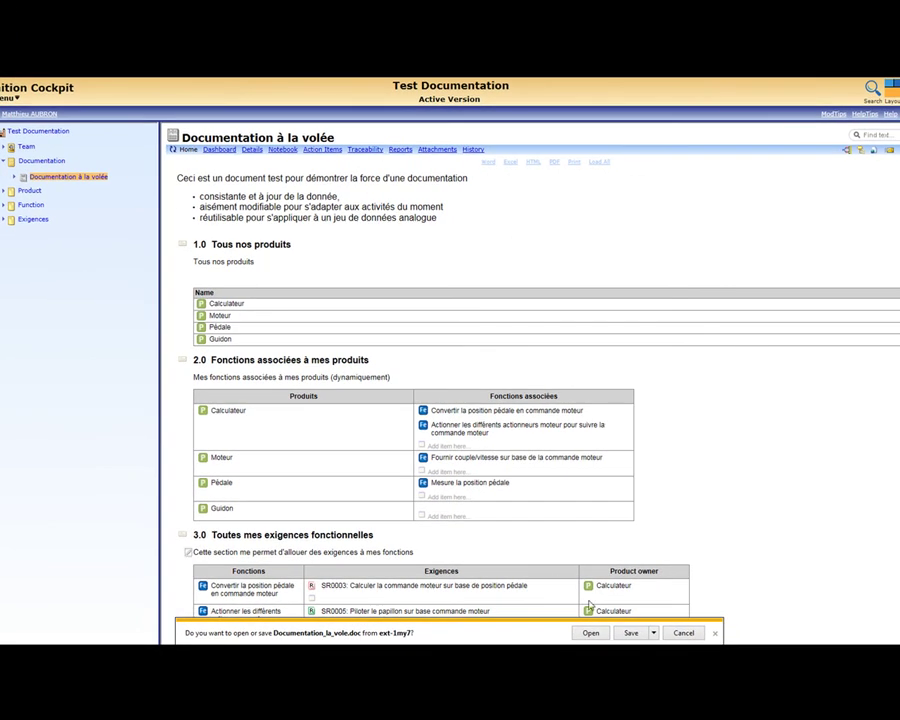
left_click(591, 633)
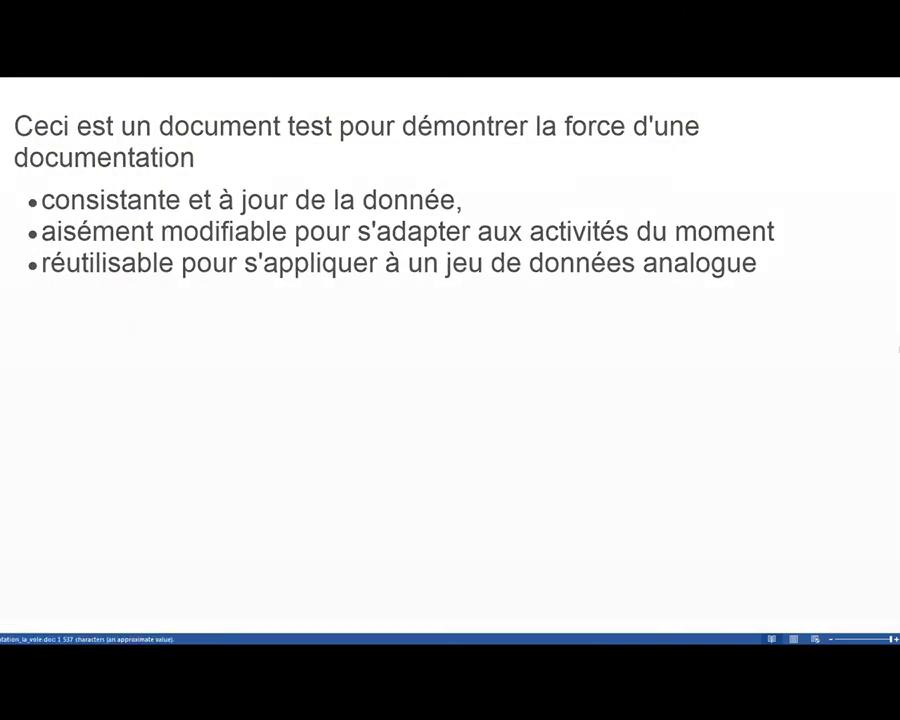
scroll(463, 198, "down", 3)
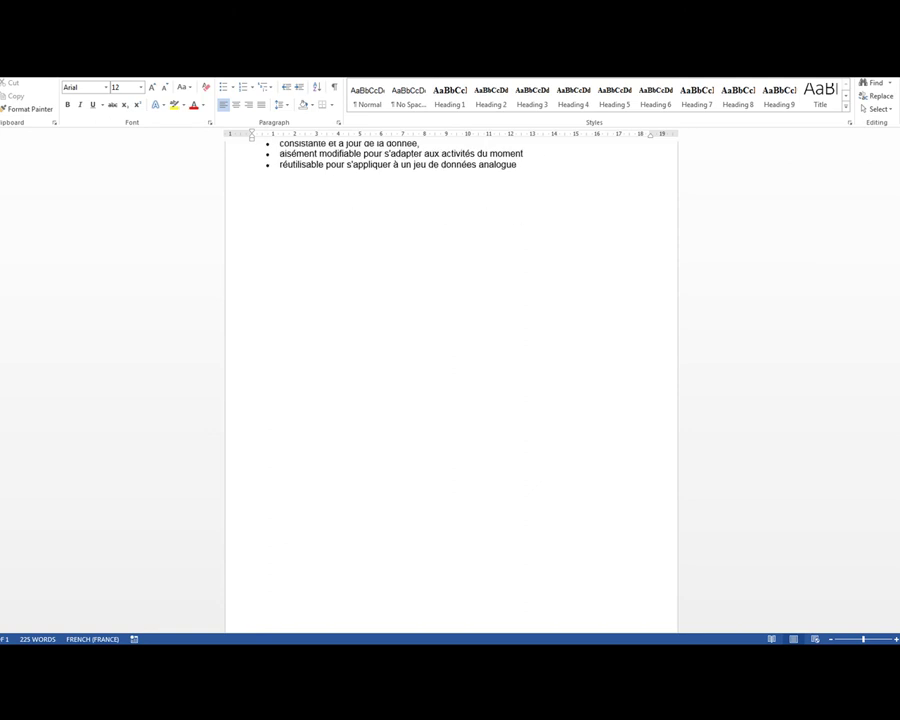
scroll(808, 271, "down", 5)
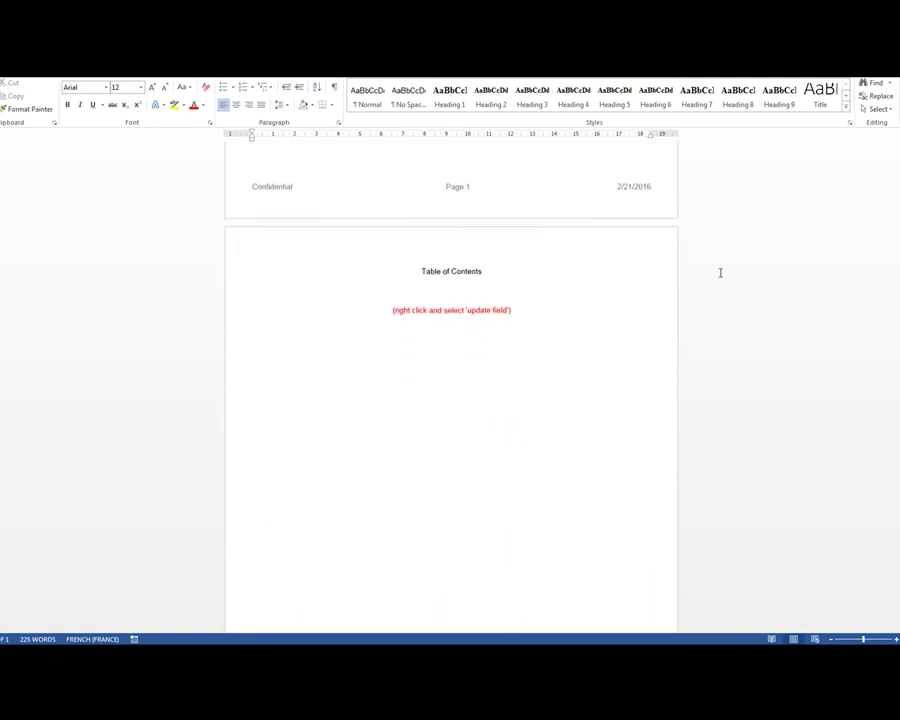
right_click(493, 314)
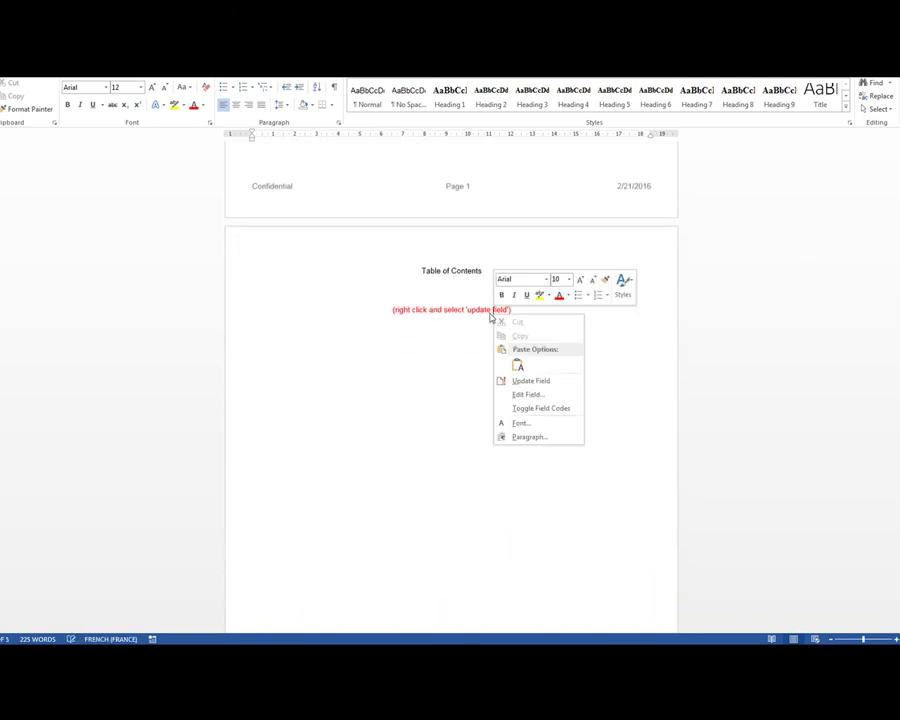
left_click(534, 380)
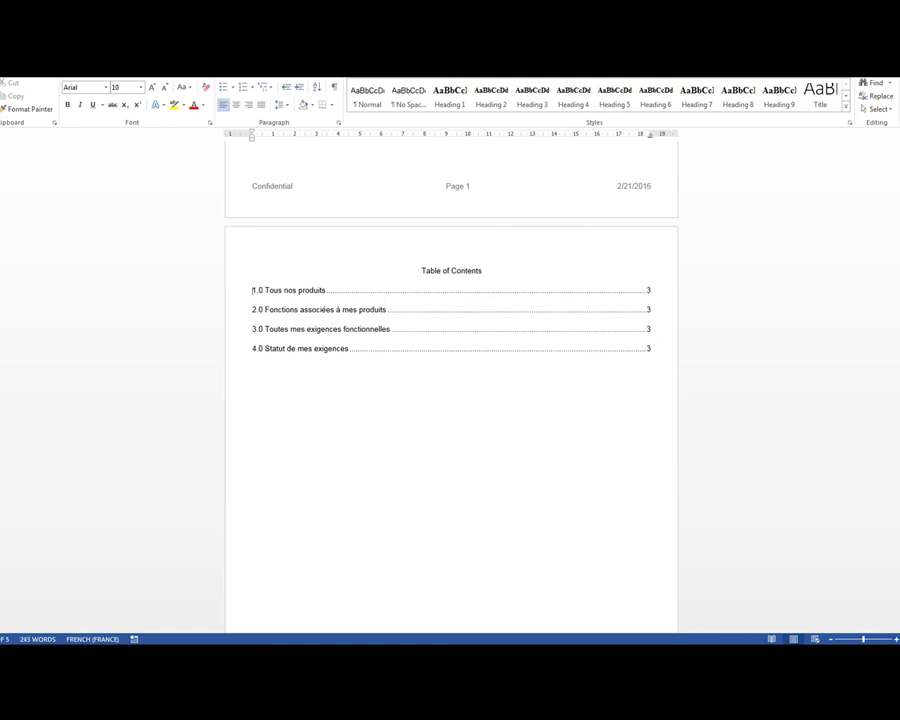
Step: Review the exported sections and requirements chart in Word, and close the document along with the sign-in window
scroll(898, 370, "down", 15)
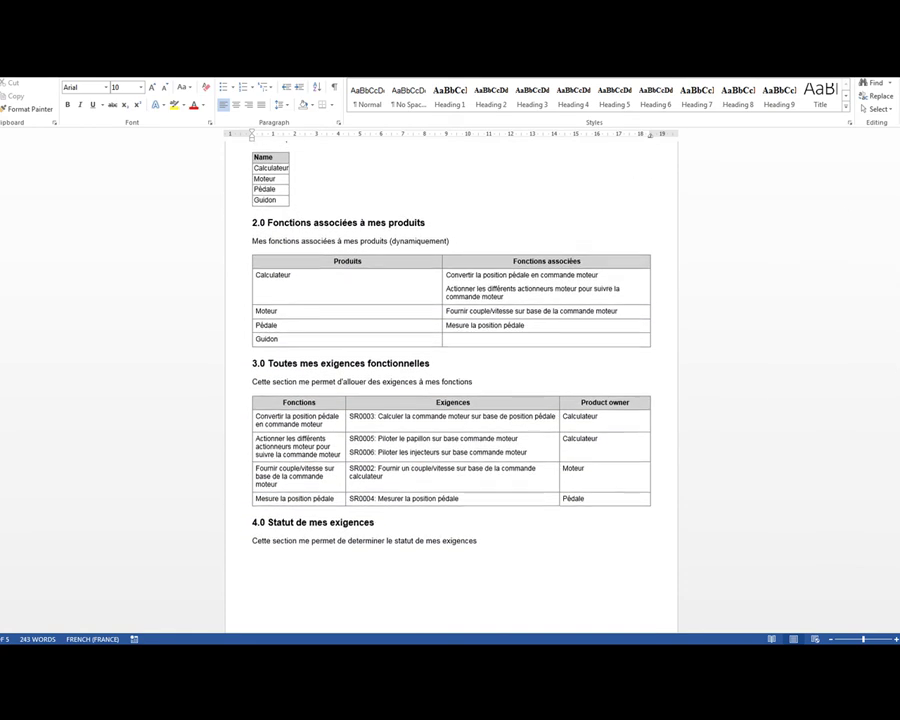
scroll(898, 370, "down", 1)
scroll(451, 390, "down", 9)
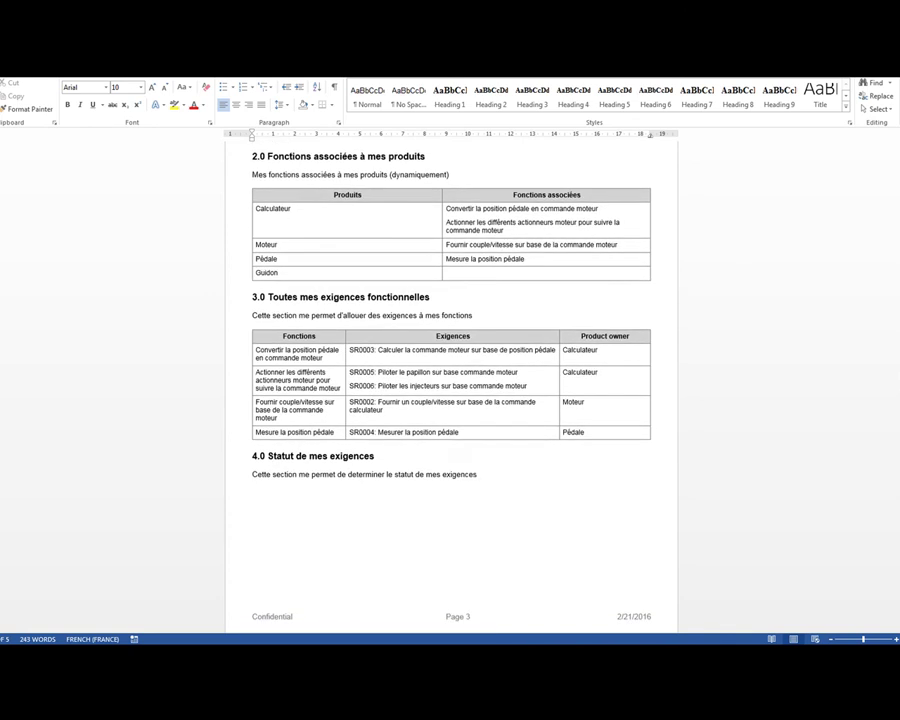
scroll(451, 390, "down", 2)
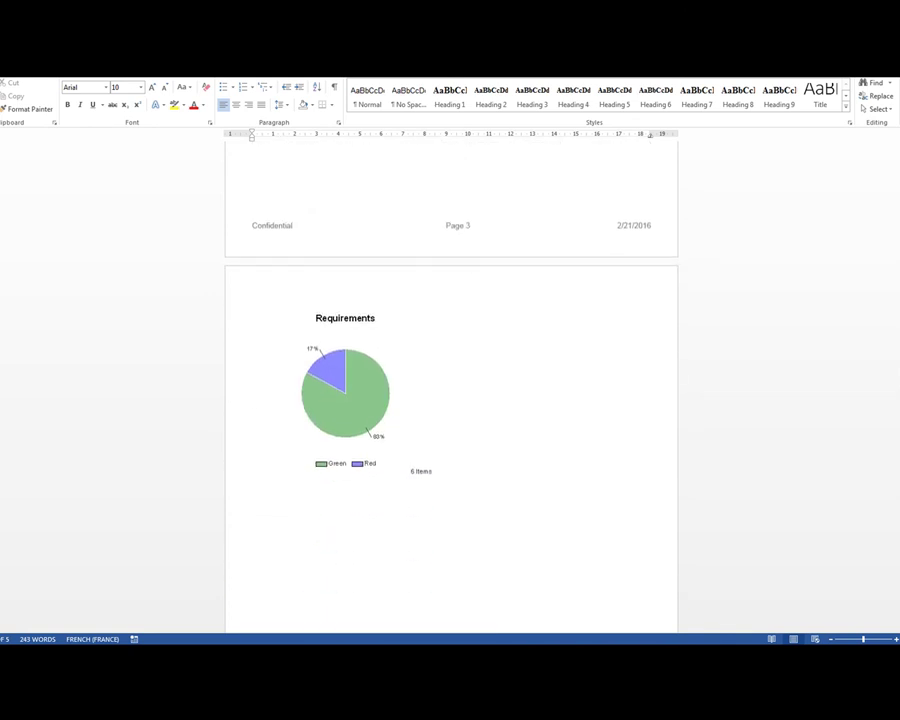
scroll(892, 340, "up", 20)
scroll(451, 380, "up", 7)
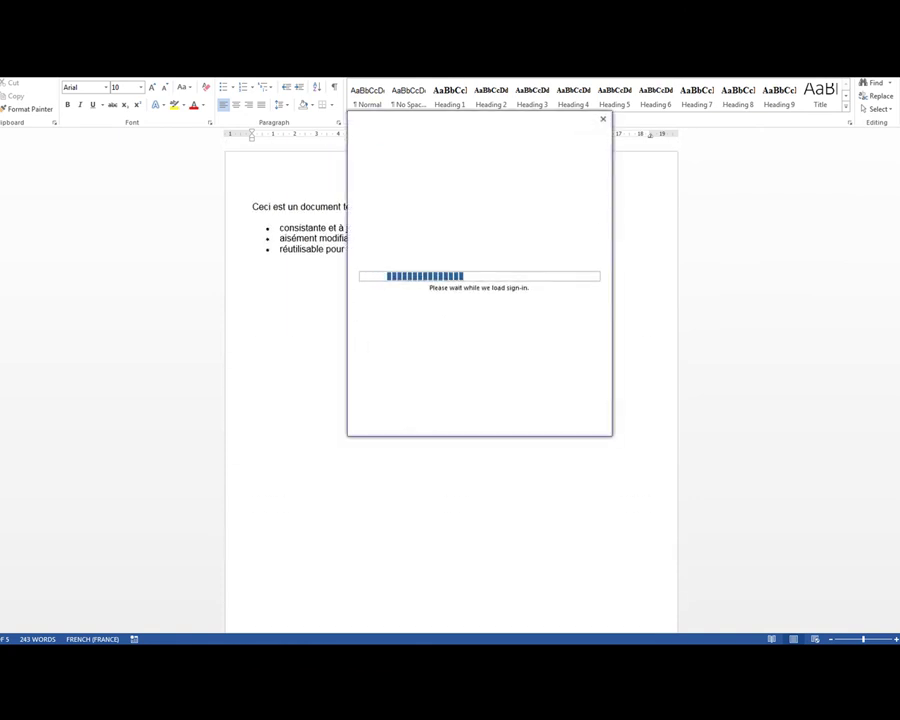
left_click(602, 120)
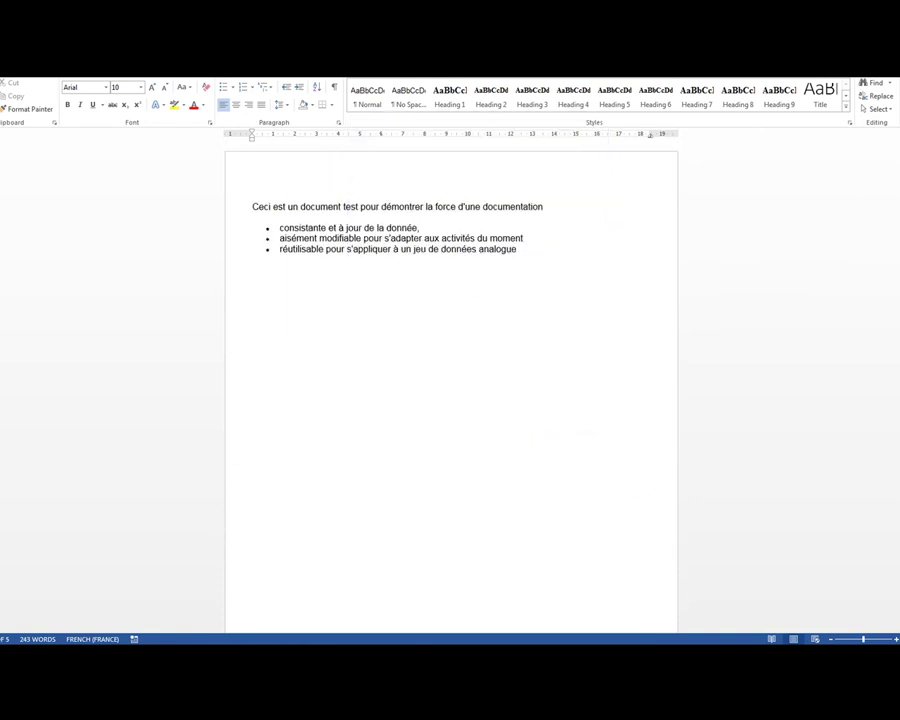
key("alt+F4")
left_click(444, 370)
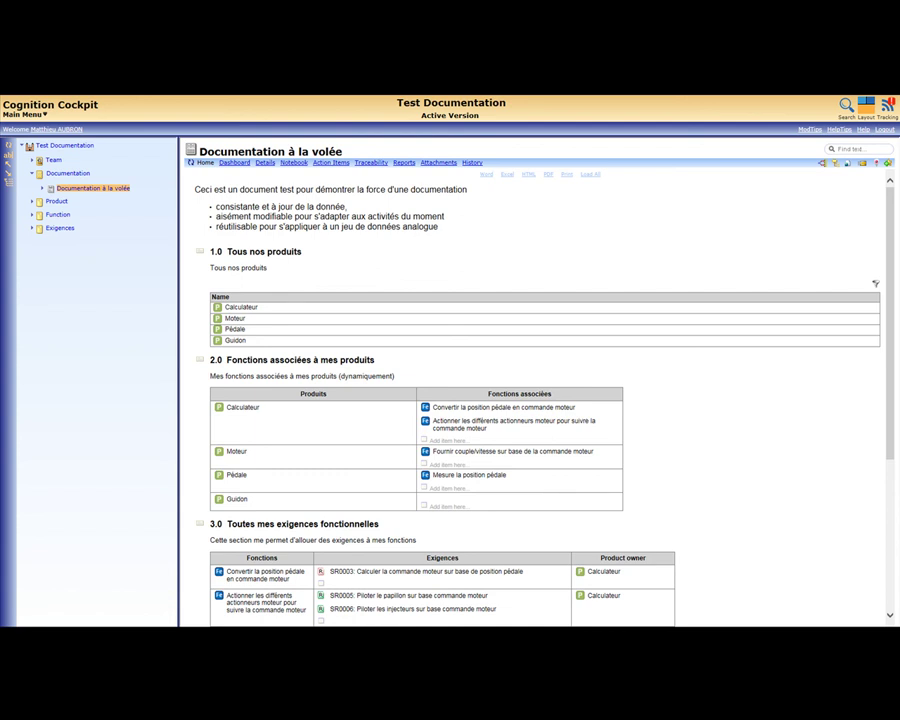
Step: Save Documentation à la volée as a template in the Documentation test category, overwriting template v1
left_click(88, 188)
left_click(276, 247)
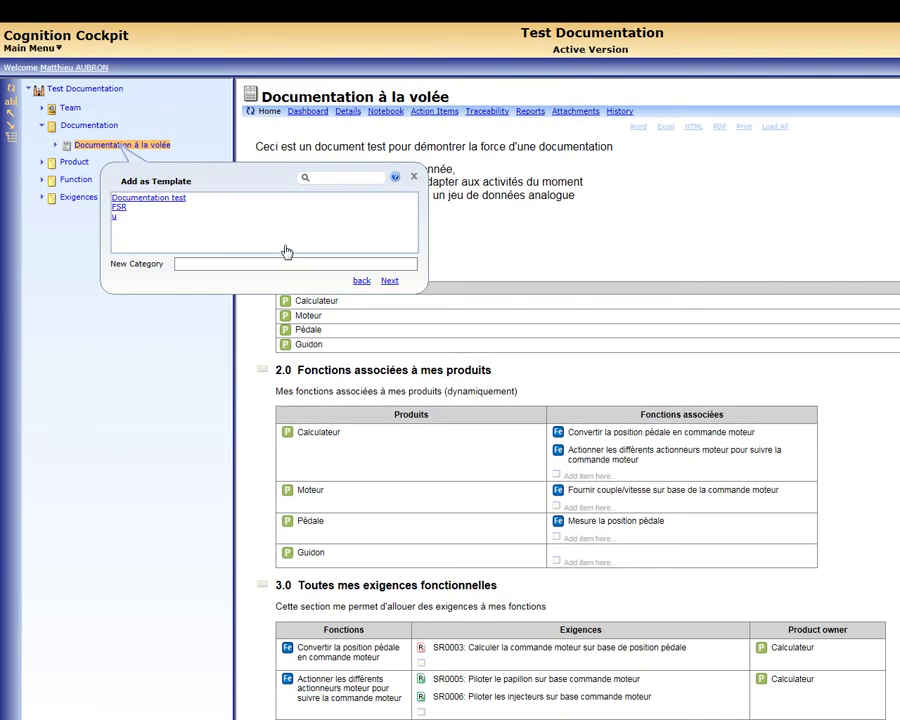
left_click(129, 199)
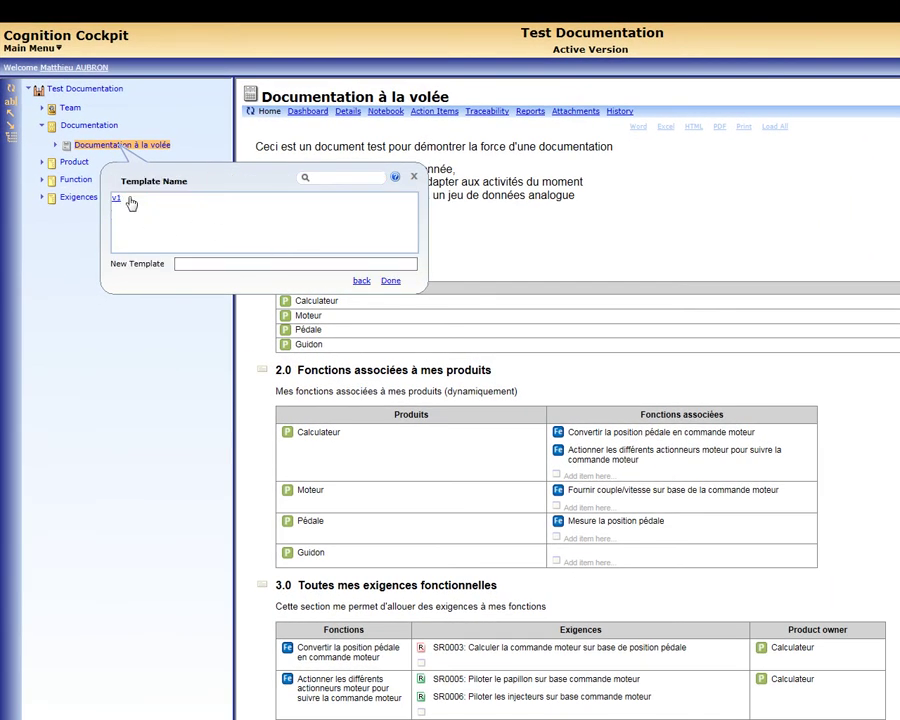
left_click(88, 201)
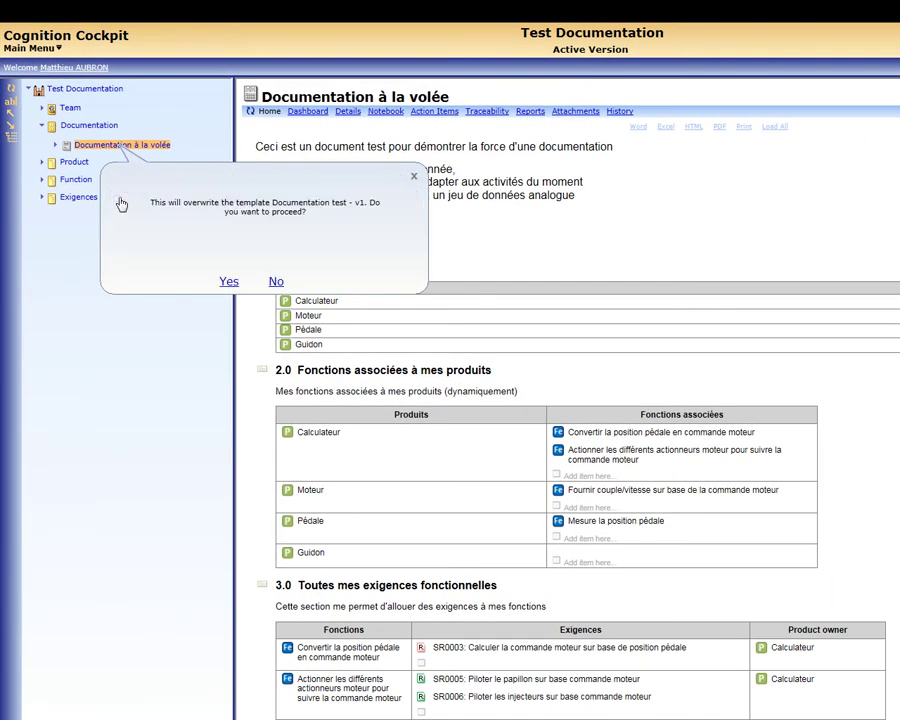
left_click(229, 282)
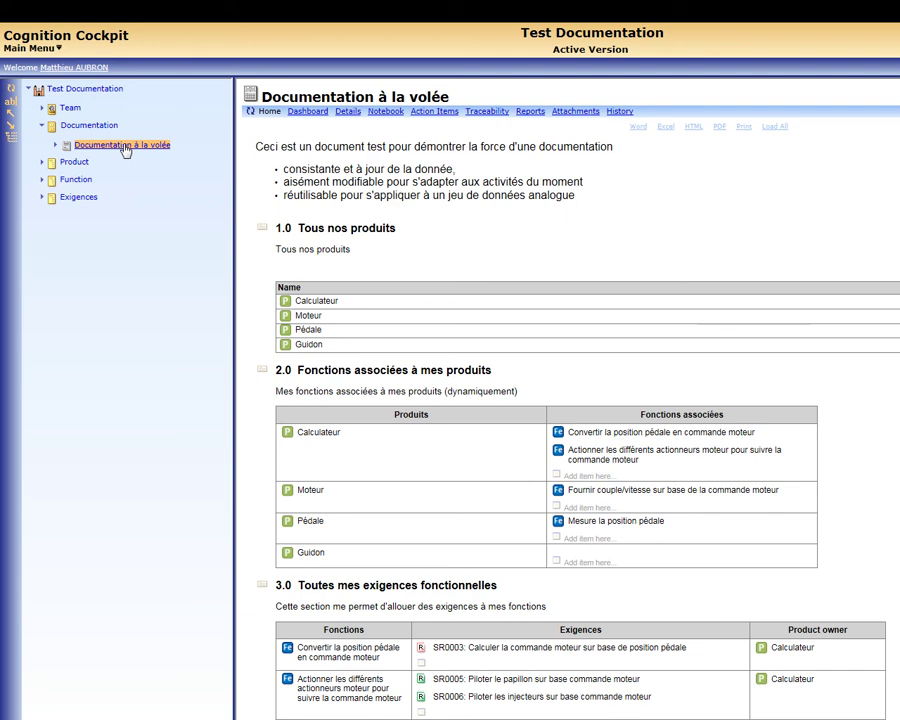
Step: Collapse the project tree, search the projects for "test docu", and switch to the project Test Documentation2
left_click(42, 126)
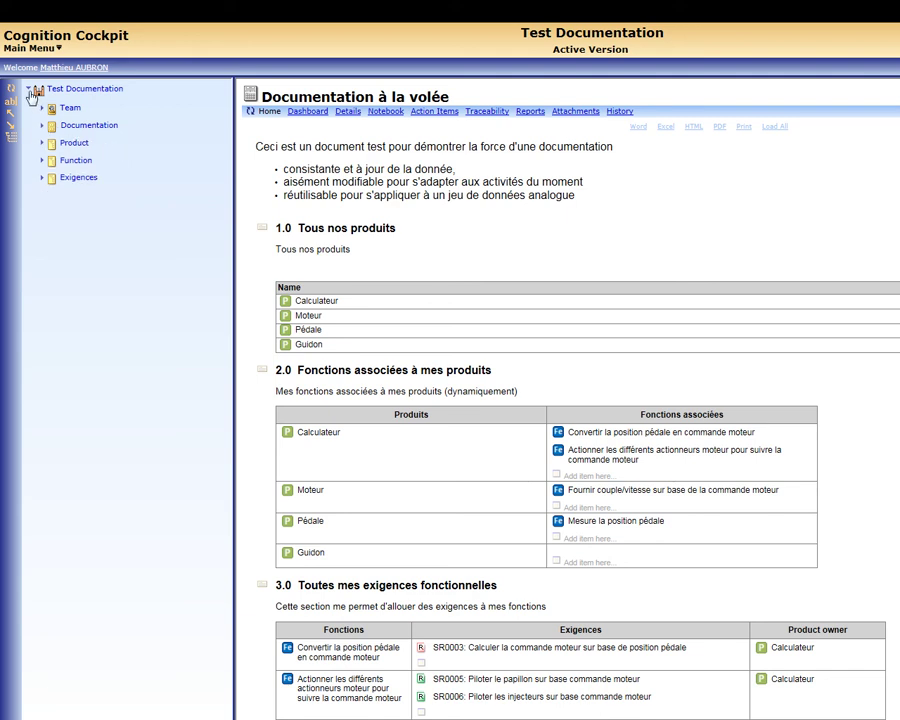
left_click(29, 90)
left_click(18, 44)
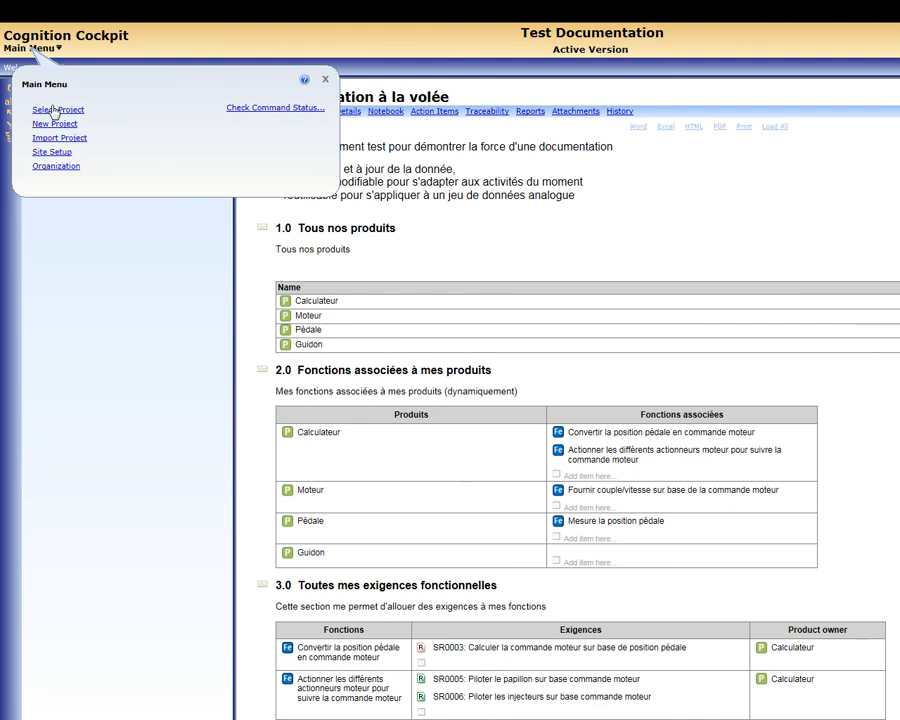
left_click(55, 111)
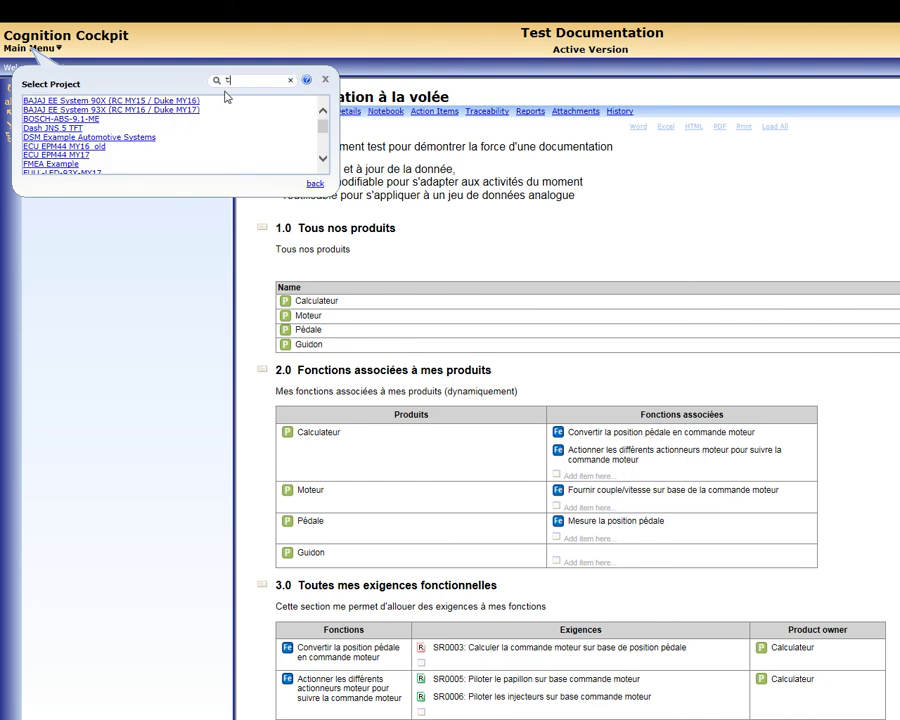
type("test docu")
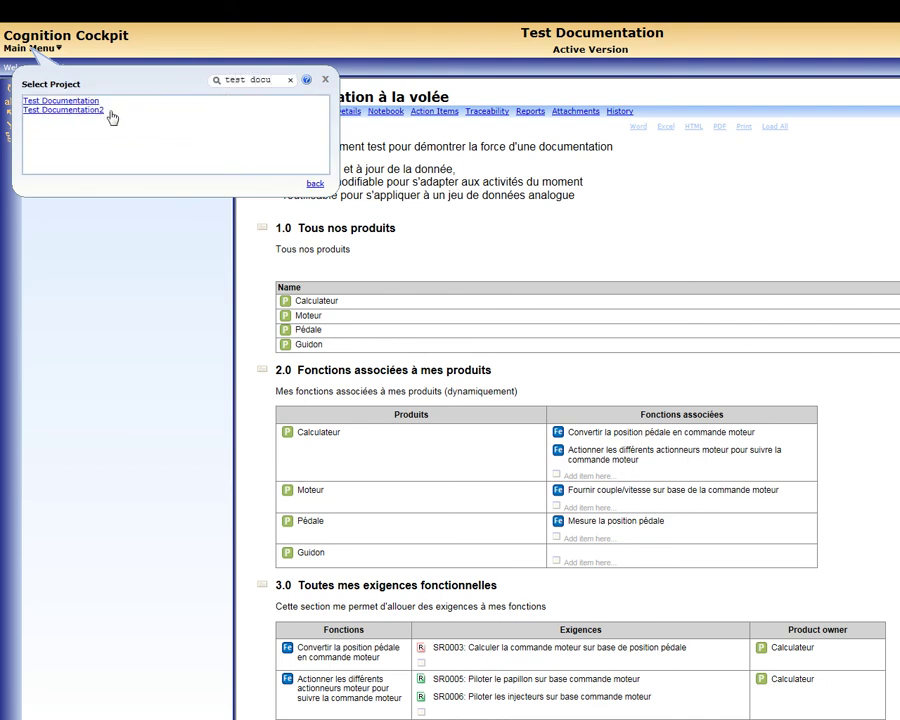
left_click(80, 109)
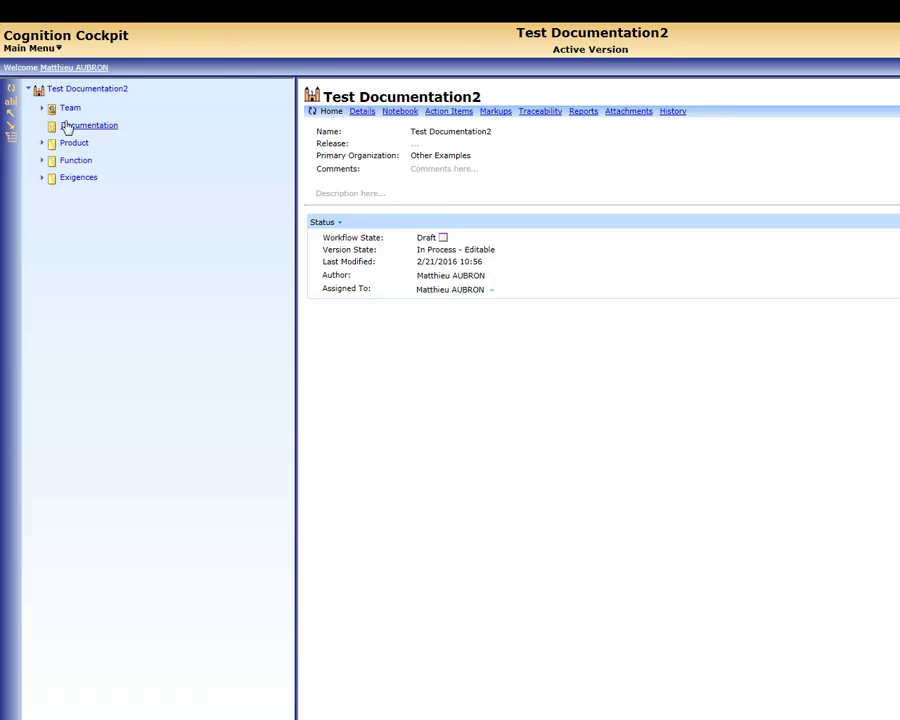
Step: Examine the products, the functions and requirements nested under Guidon, and the contents of the Exigences group
left_click(43, 143)
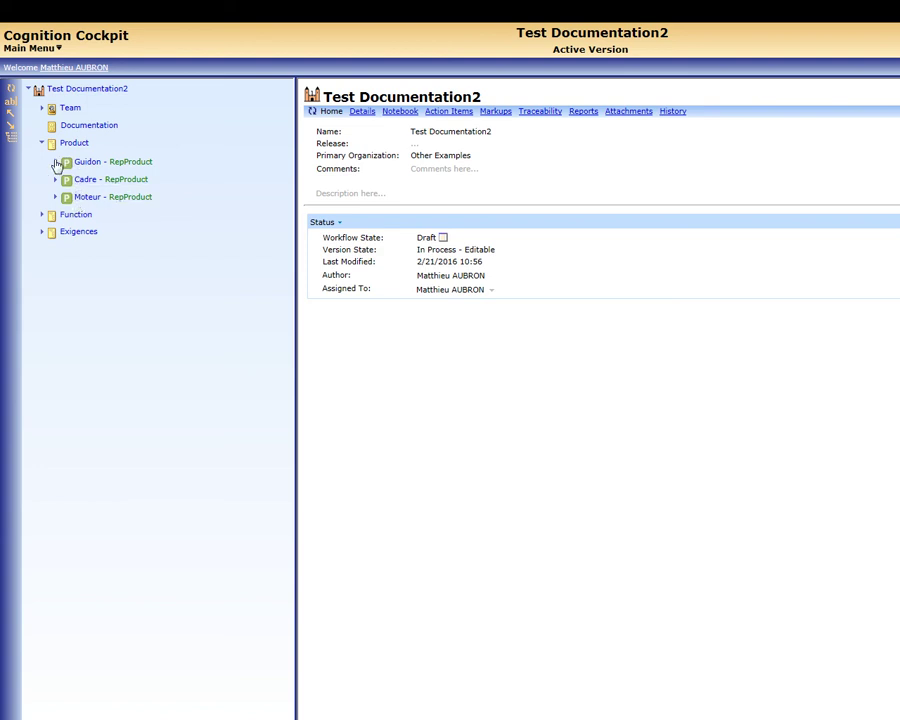
left_click(55, 162)
left_click(69, 182)
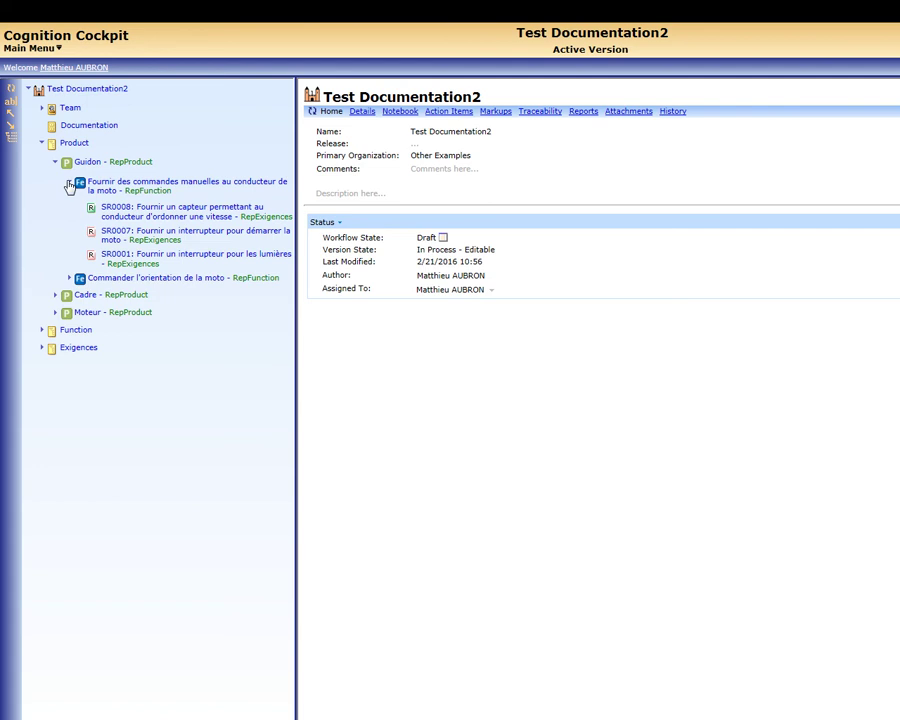
left_click(69, 183)
left_click(55, 162)
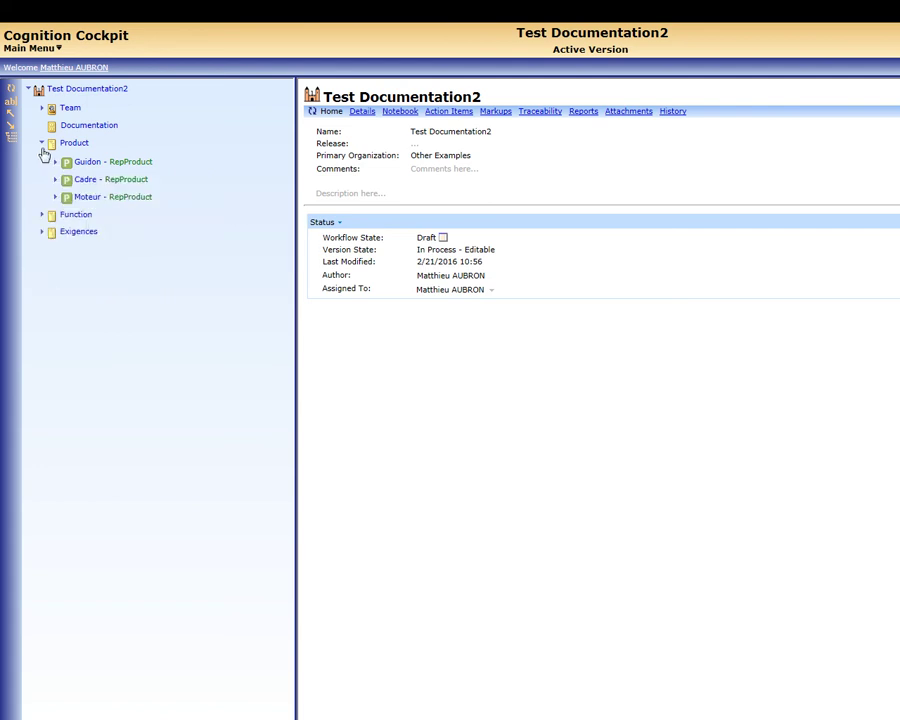
left_click(41, 233)
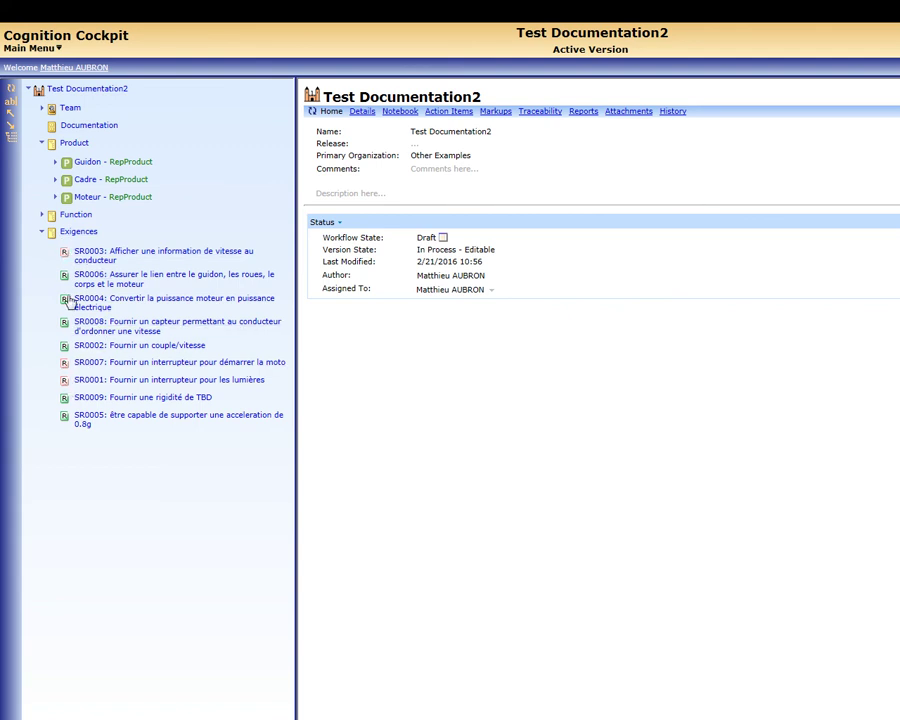
left_click(41, 233)
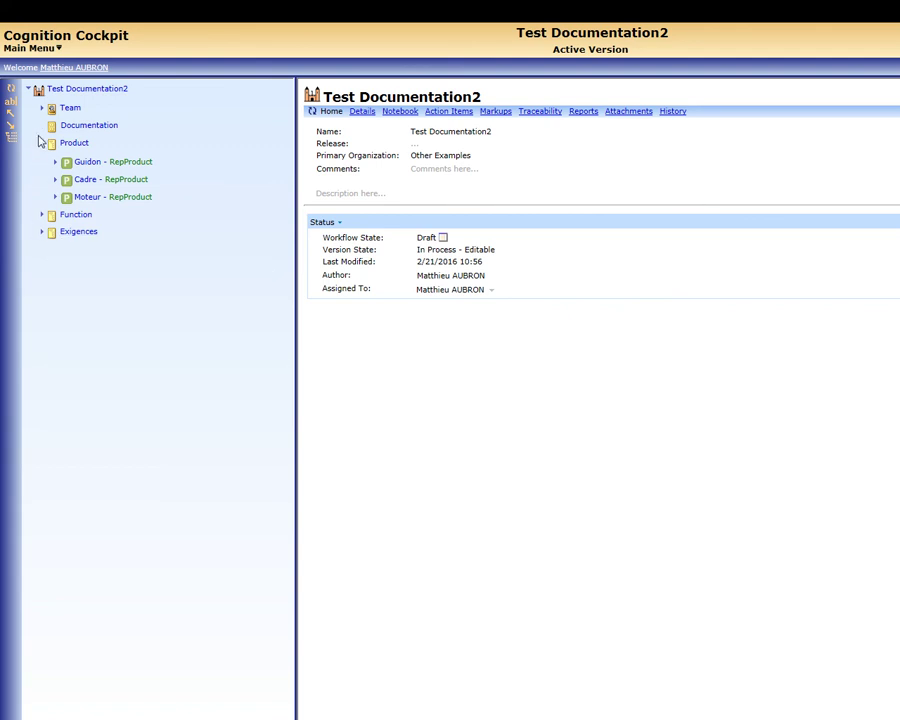
left_click(41, 143)
Step: Create the document Documentation test 2 in the Documentation folder from the standard template v1 in the Documentation test category
right_click(72, 130)
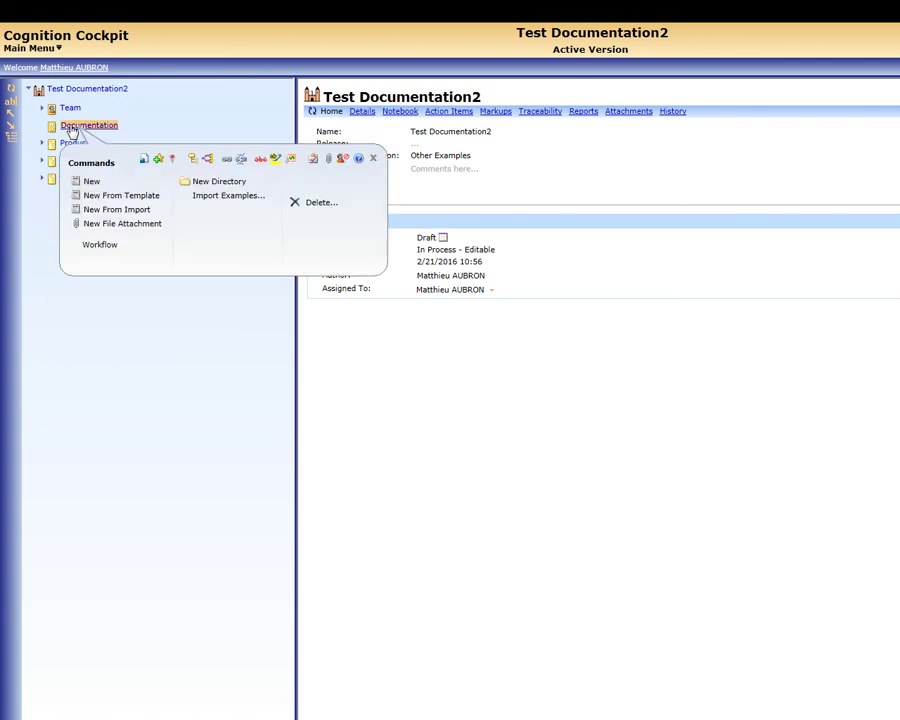
left_click(84, 193)
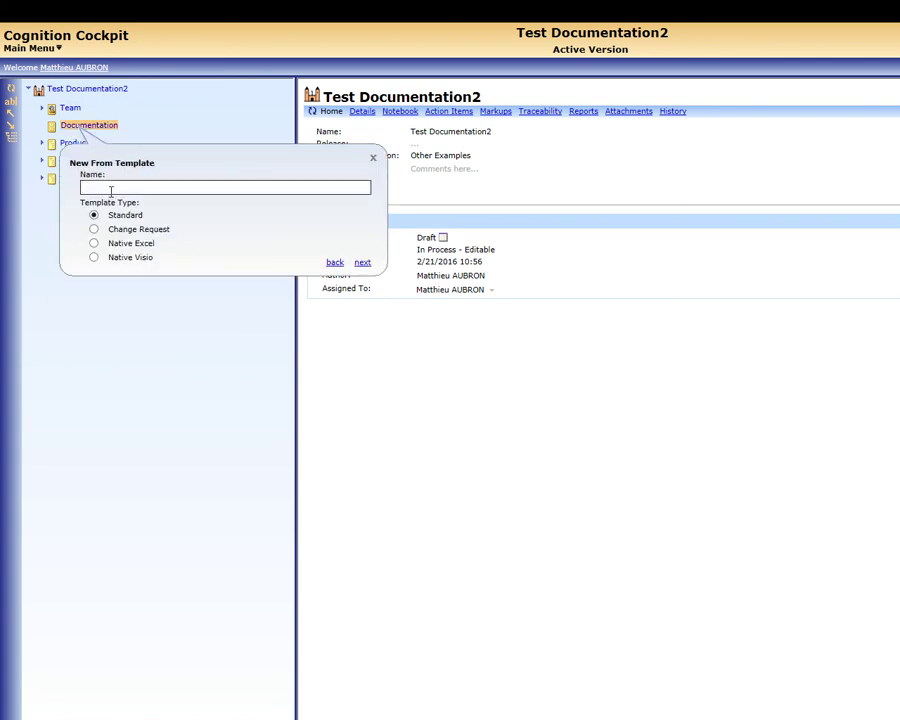
left_click(362, 263)
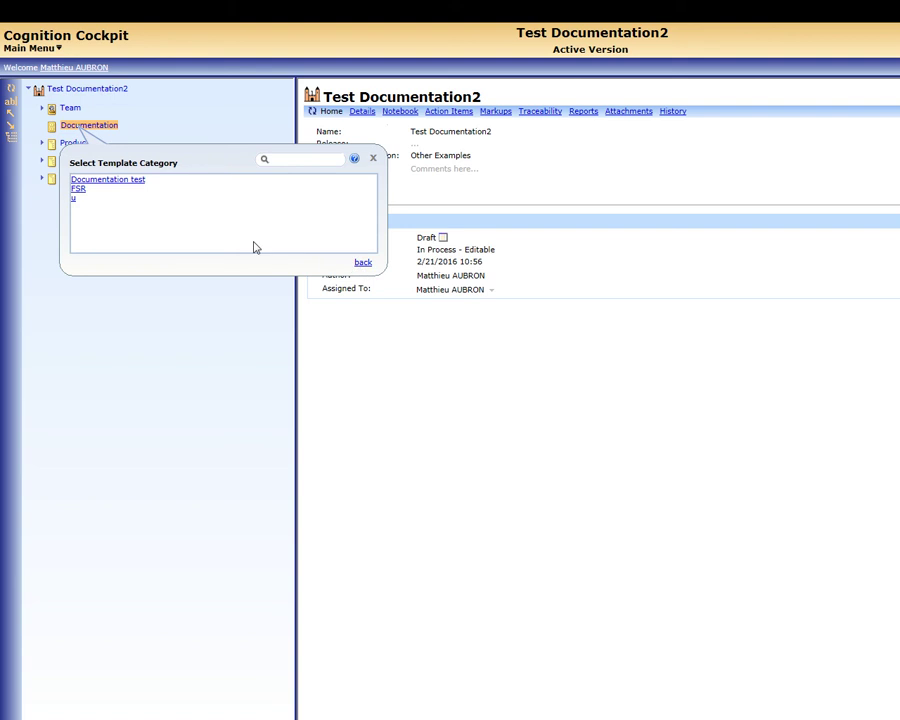
left_click(90, 189)
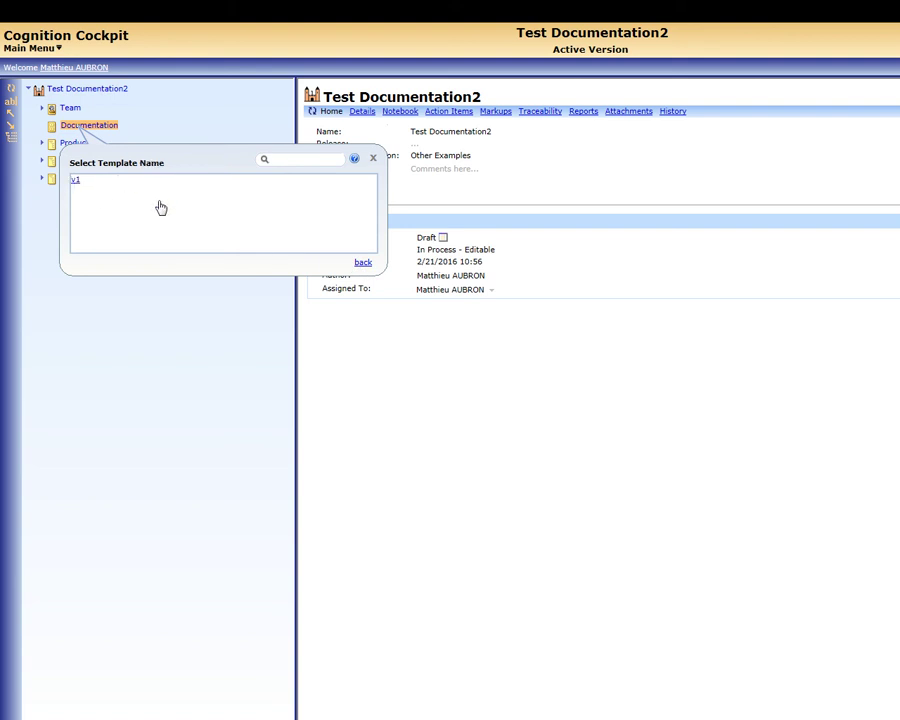
left_click(124, 194)
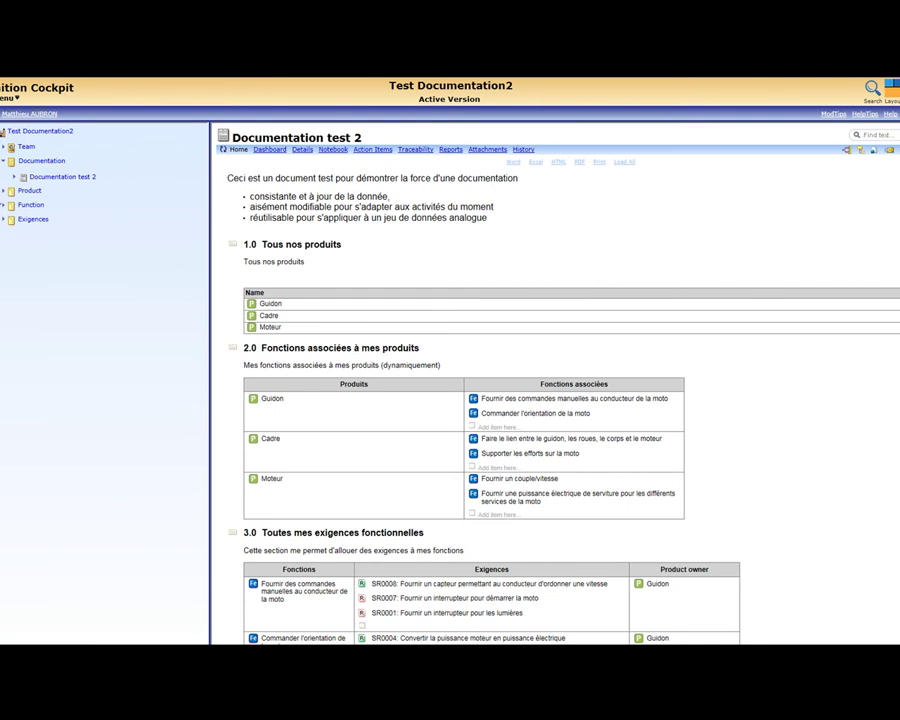
Step: Compare the project's products with the new document, and review its product, function and requirement tables and the requirements status chart
left_click(3, 190)
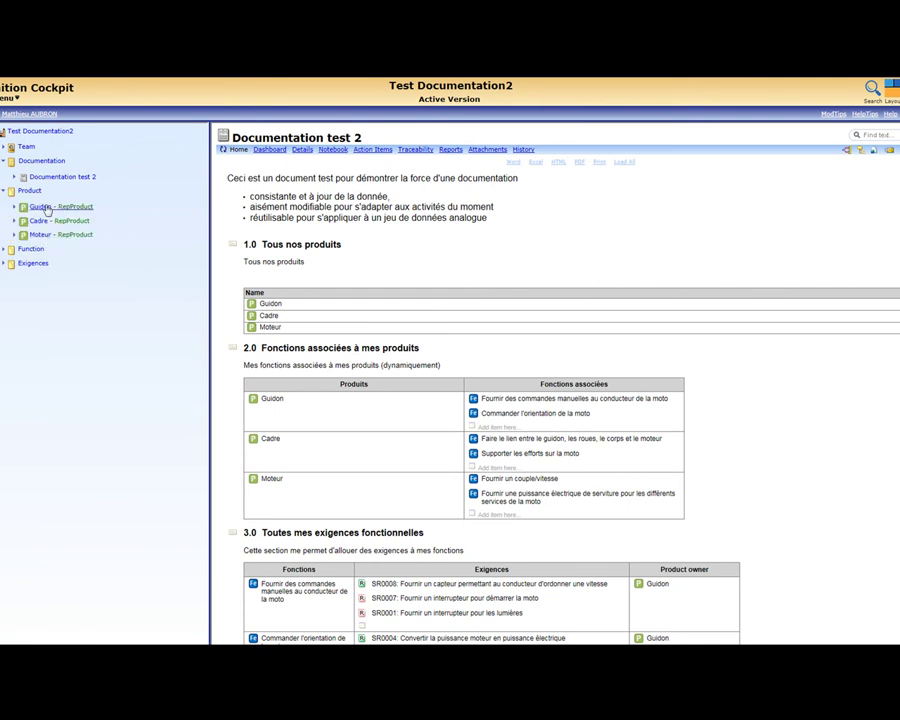
left_click(4, 191)
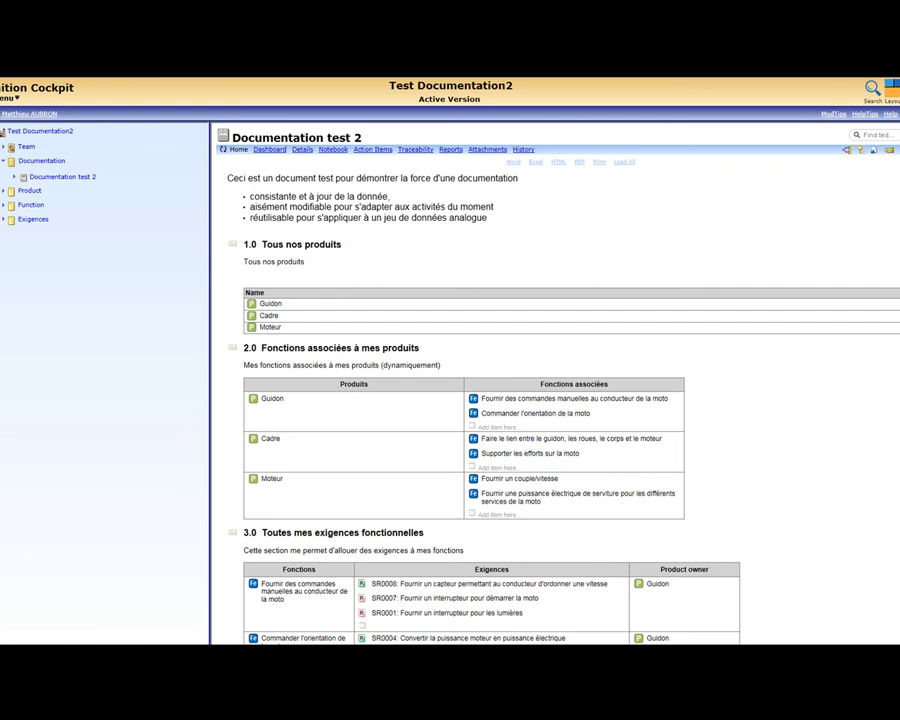
scroll(882, 370, "down", 3)
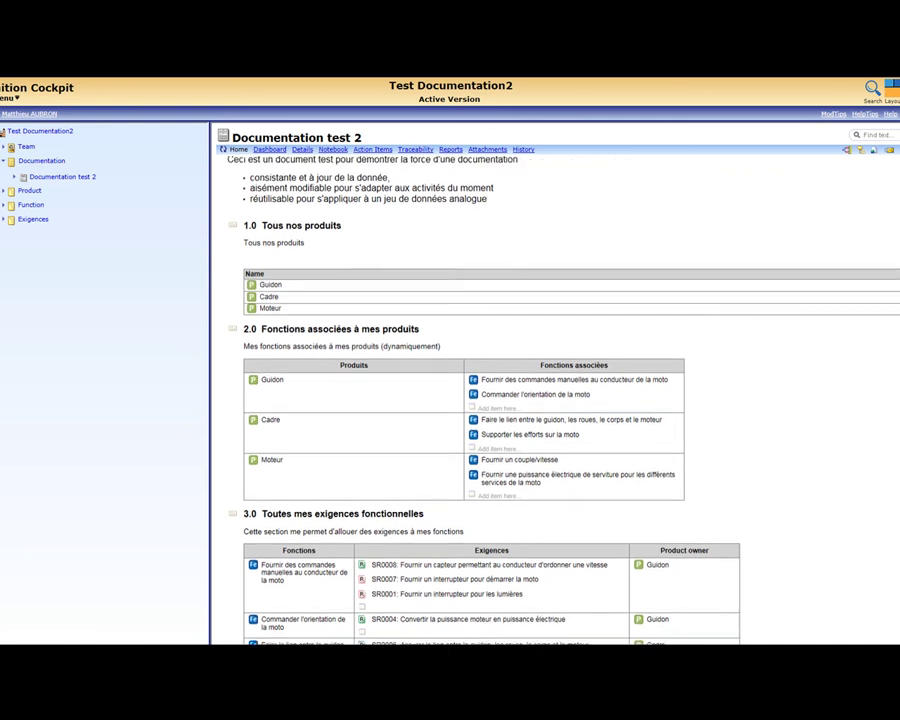
scroll(882, 370, "down", 2)
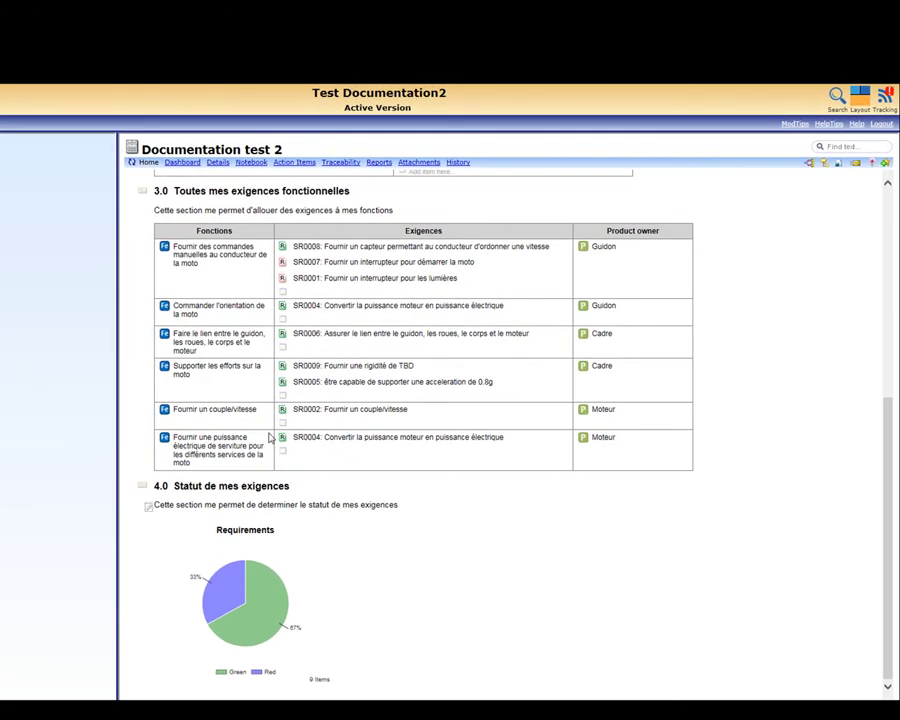
left_click_drag(891, 527, 830, 303)
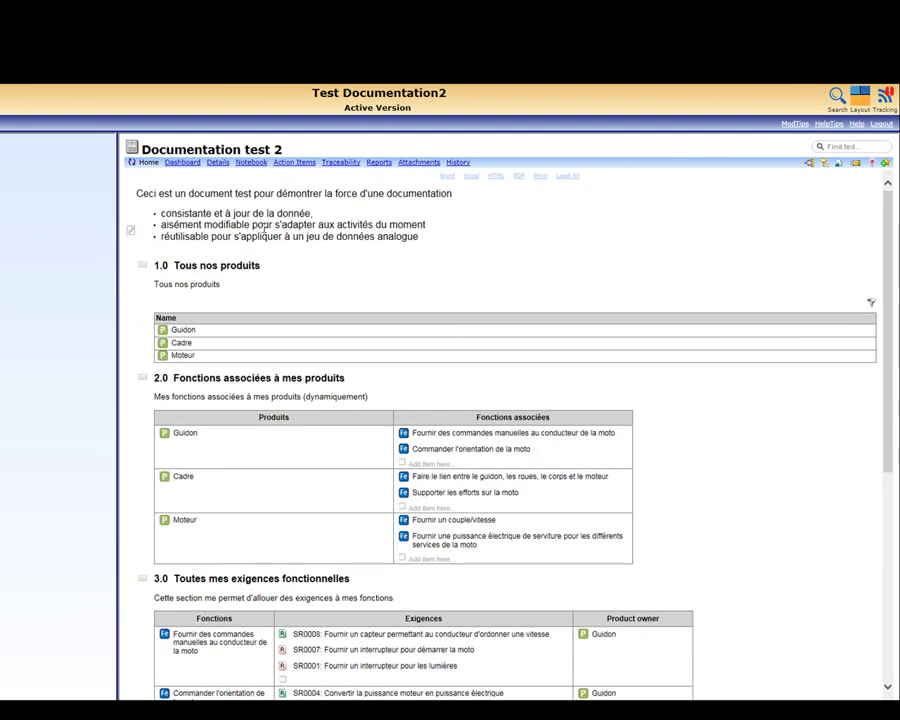